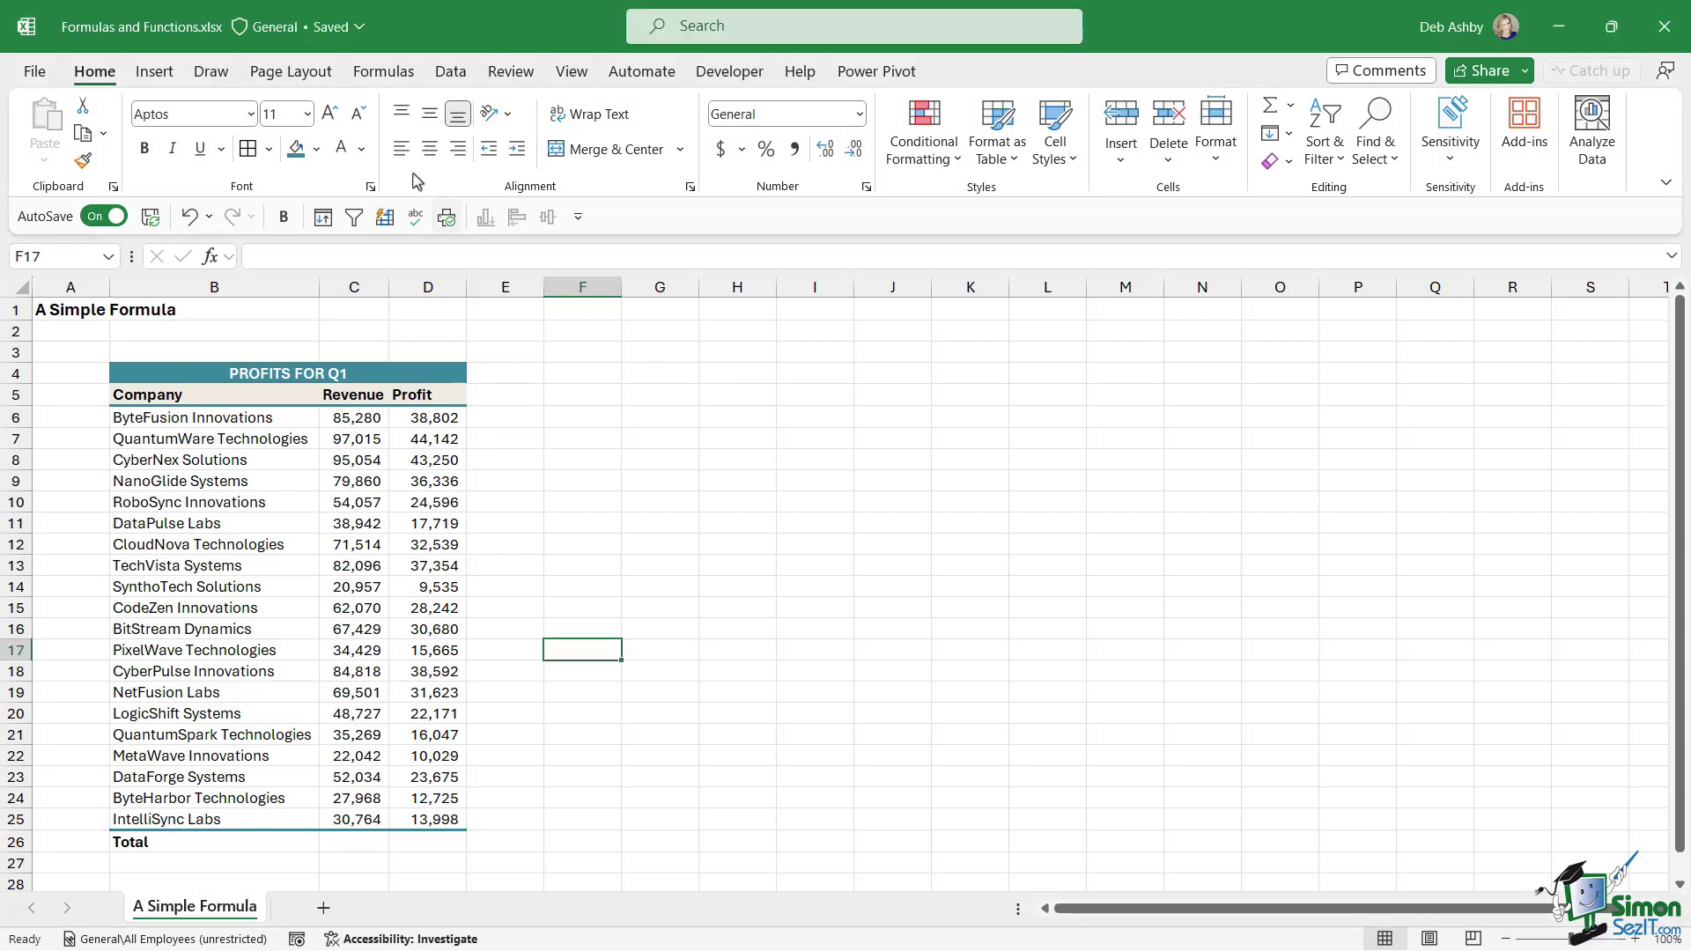
- Show the Formulas ribbon tools and select the Revenue total cell C26
left_click(396, 76)
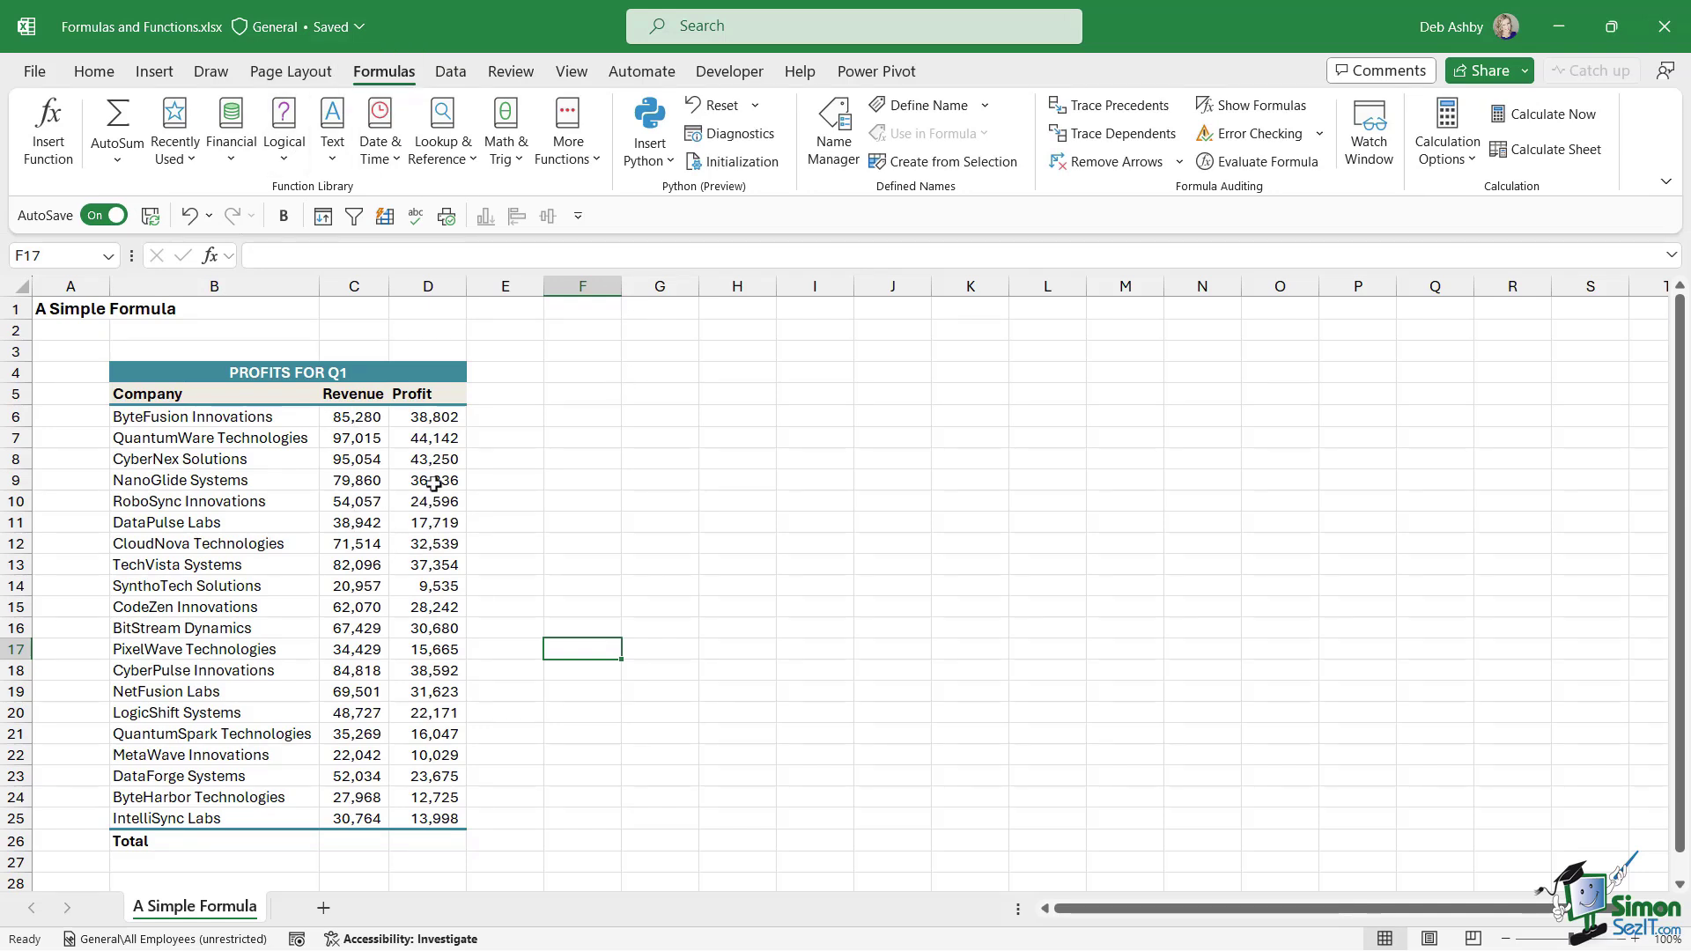
left_click(355, 842)
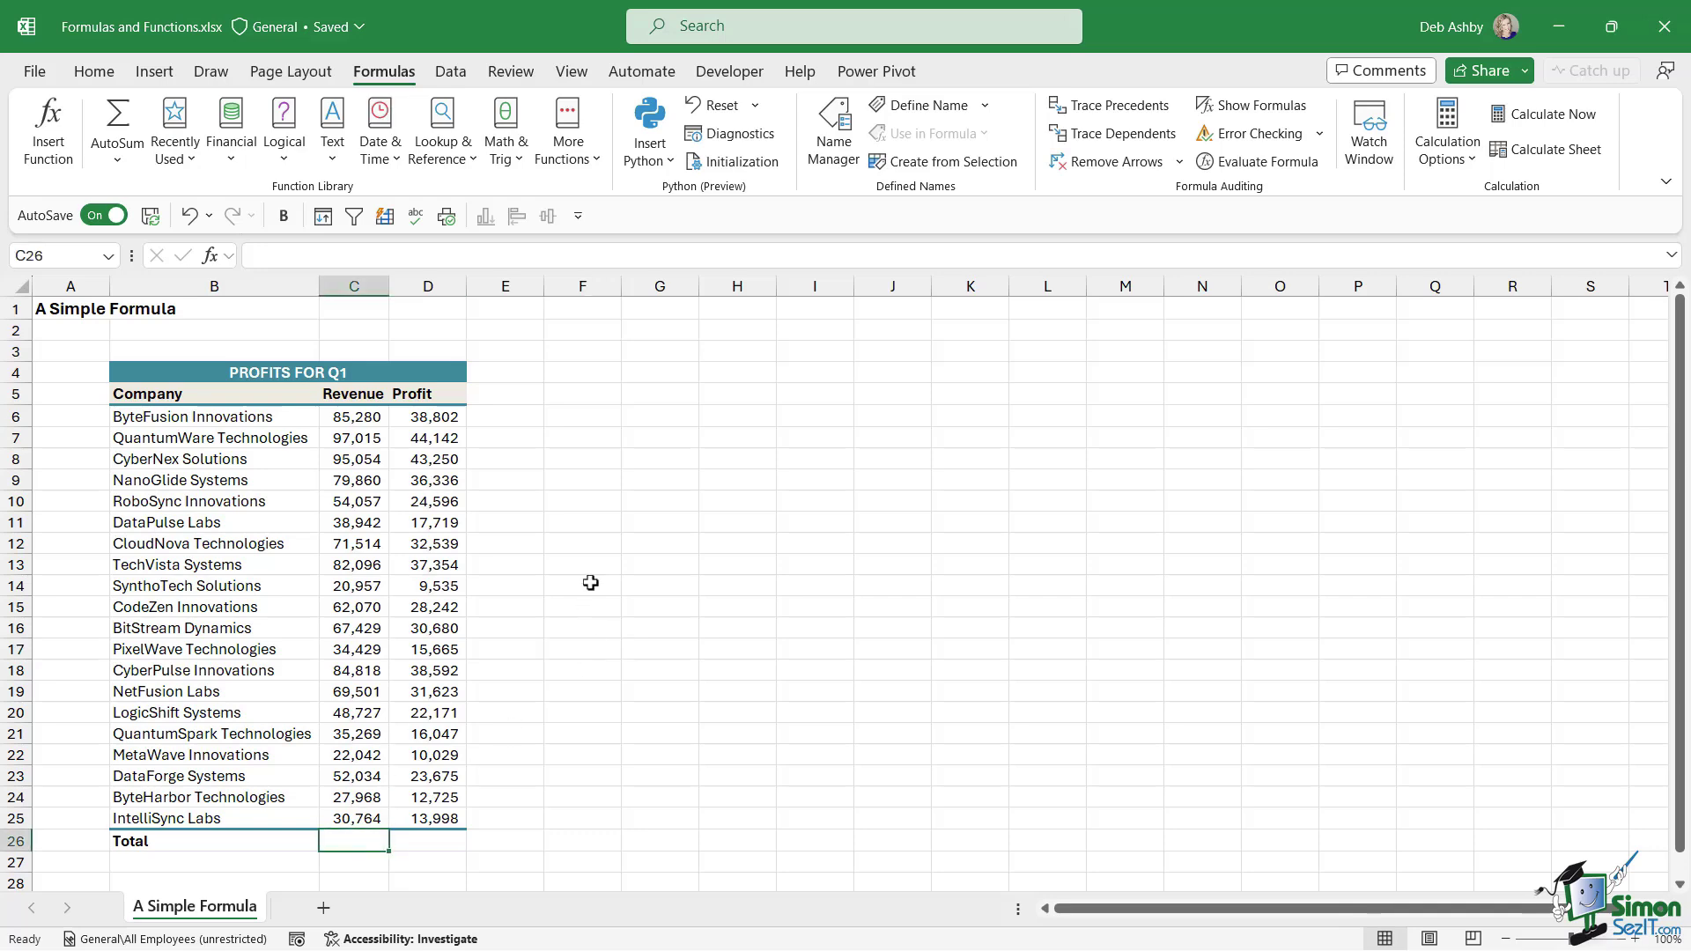
scroll(590, 583, "down", 4)
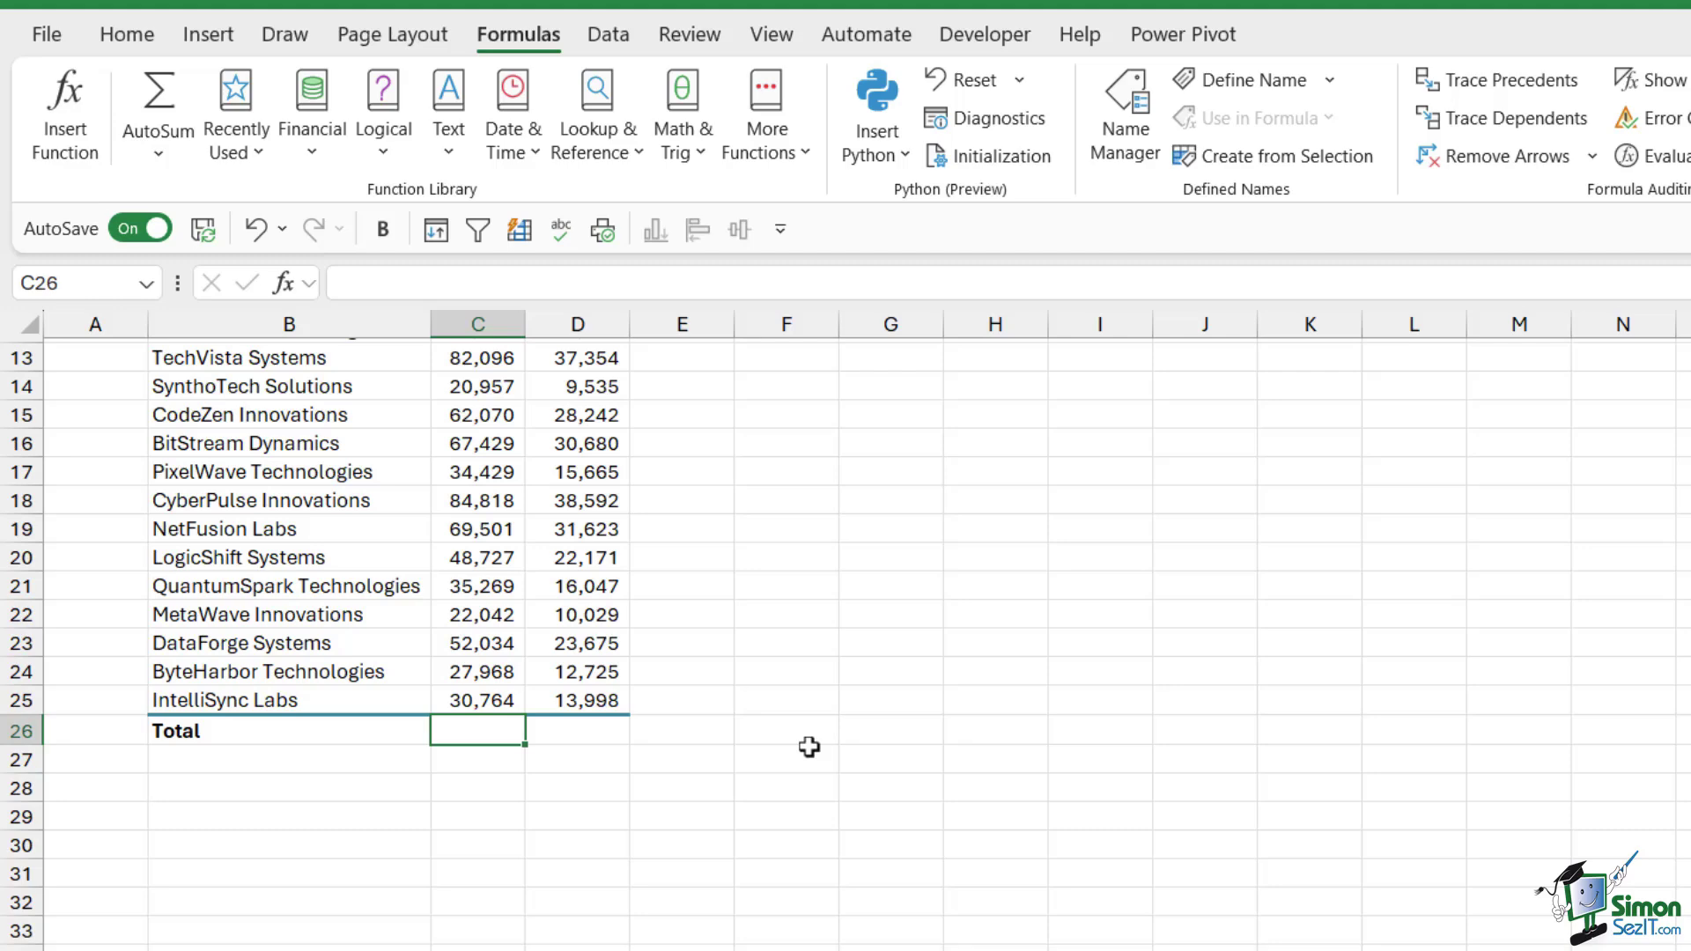
scroll(808, 747, "up", 4)
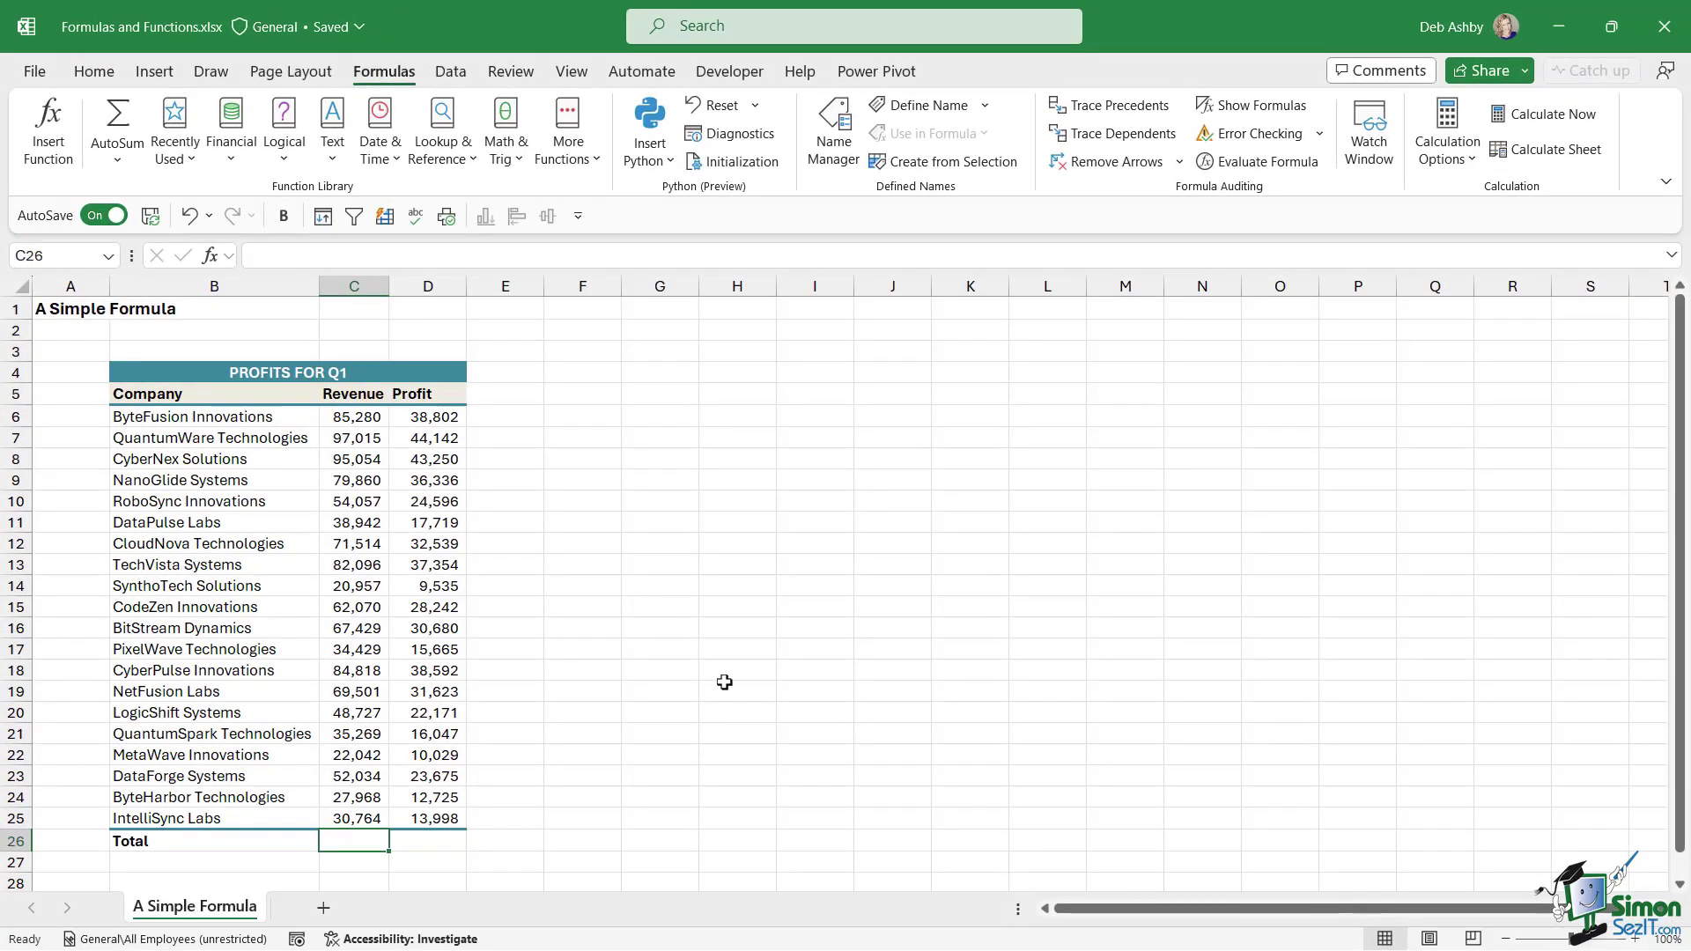
scroll(724, 682, "down", 1)
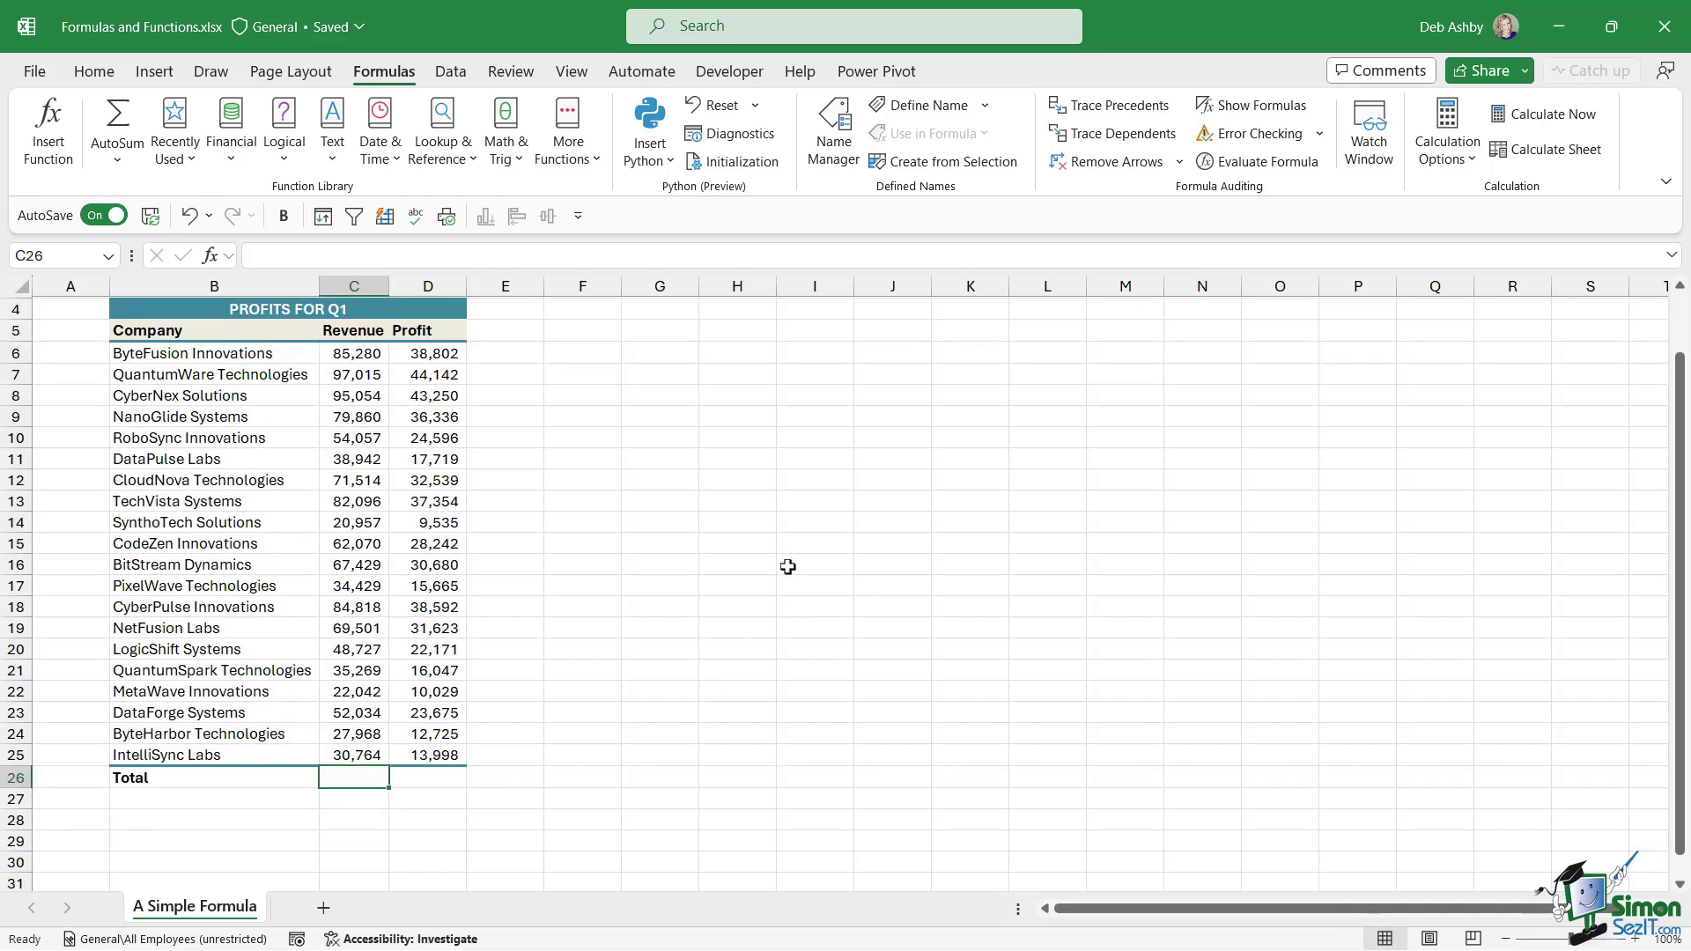
type("=")
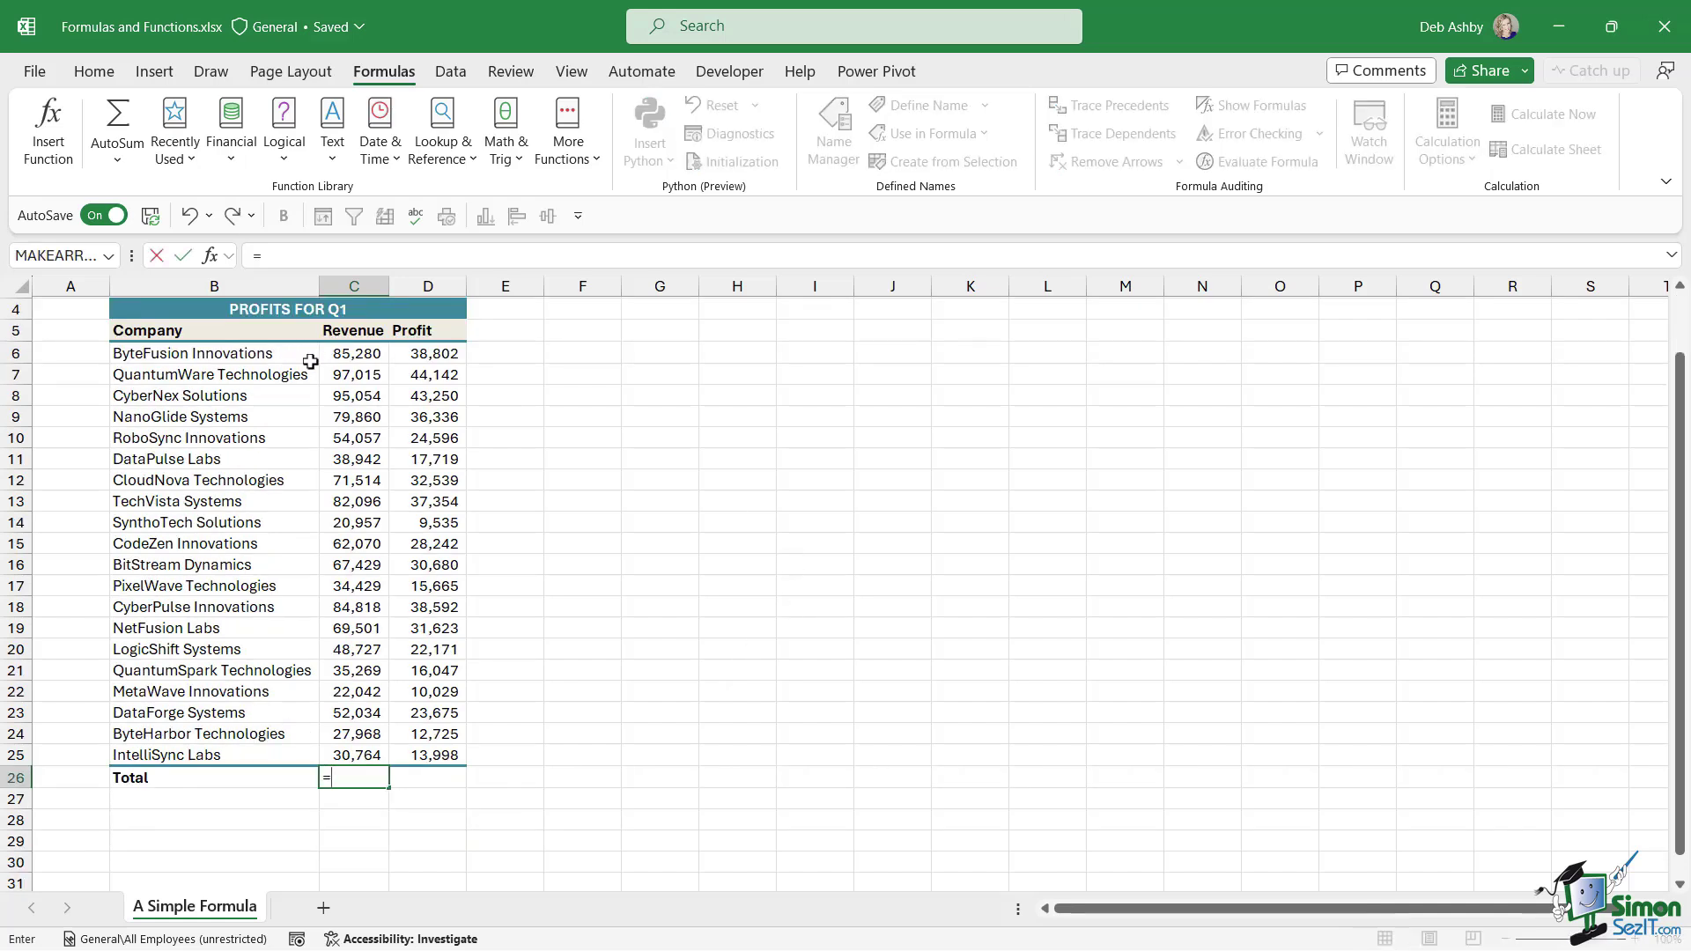
left_click(356, 355)
type("+")
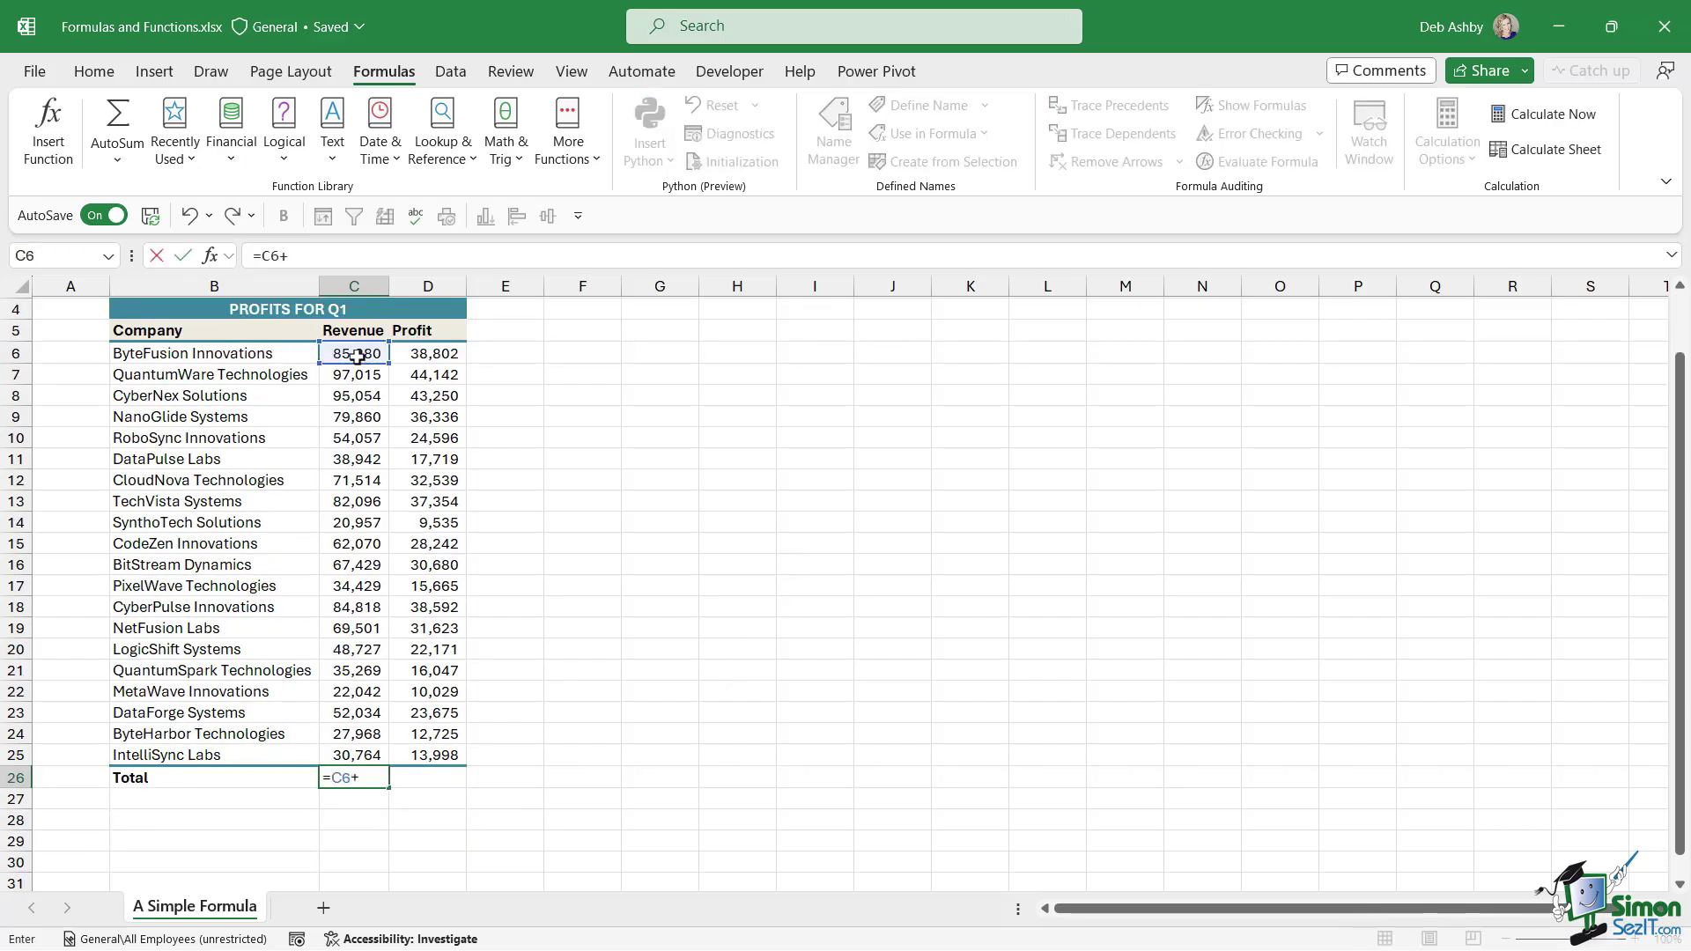
left_click(357, 374)
type("+")
left_click(354, 398)
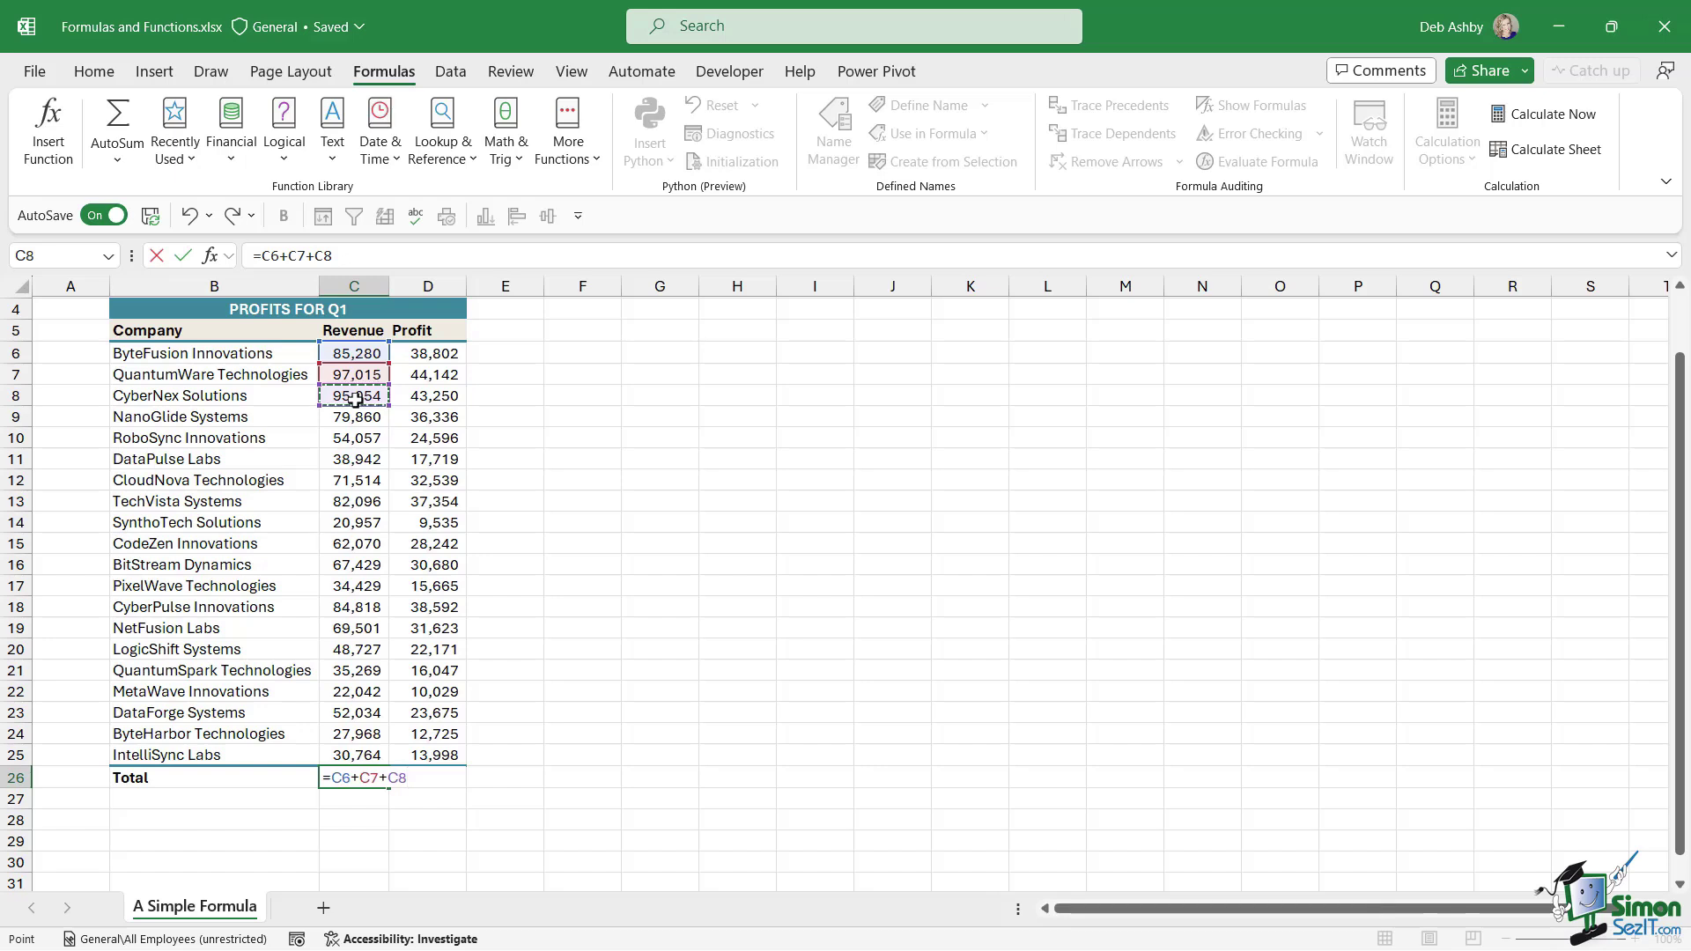
key("Escape")
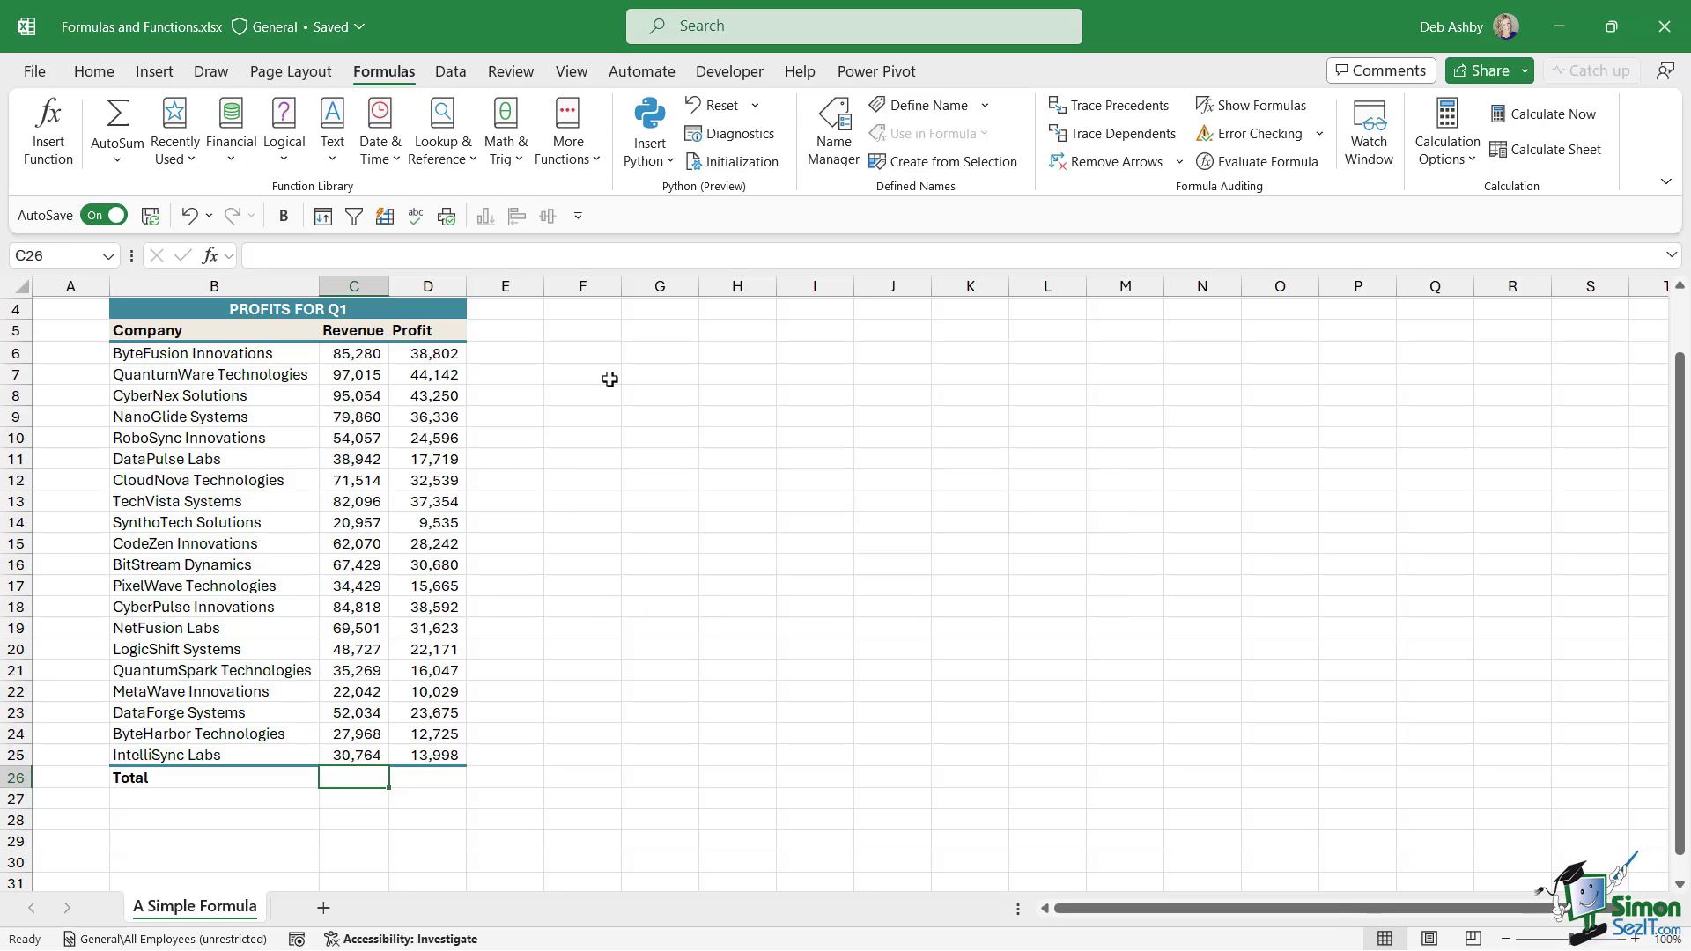
left_click(191, 160)
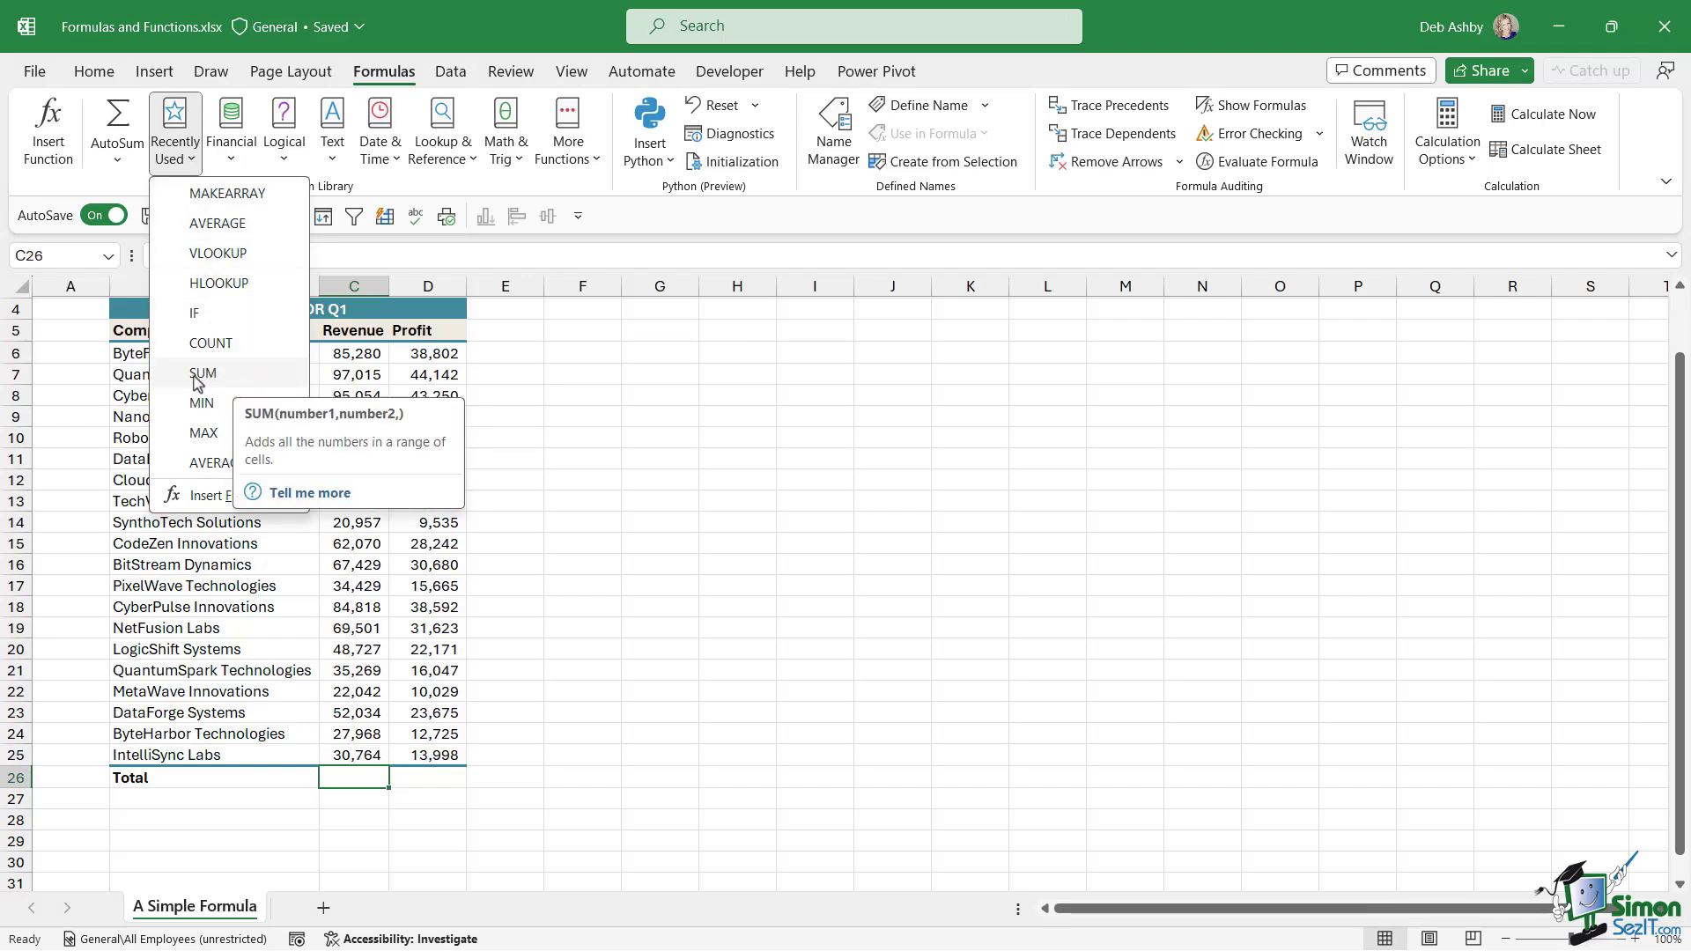
key("Escape")
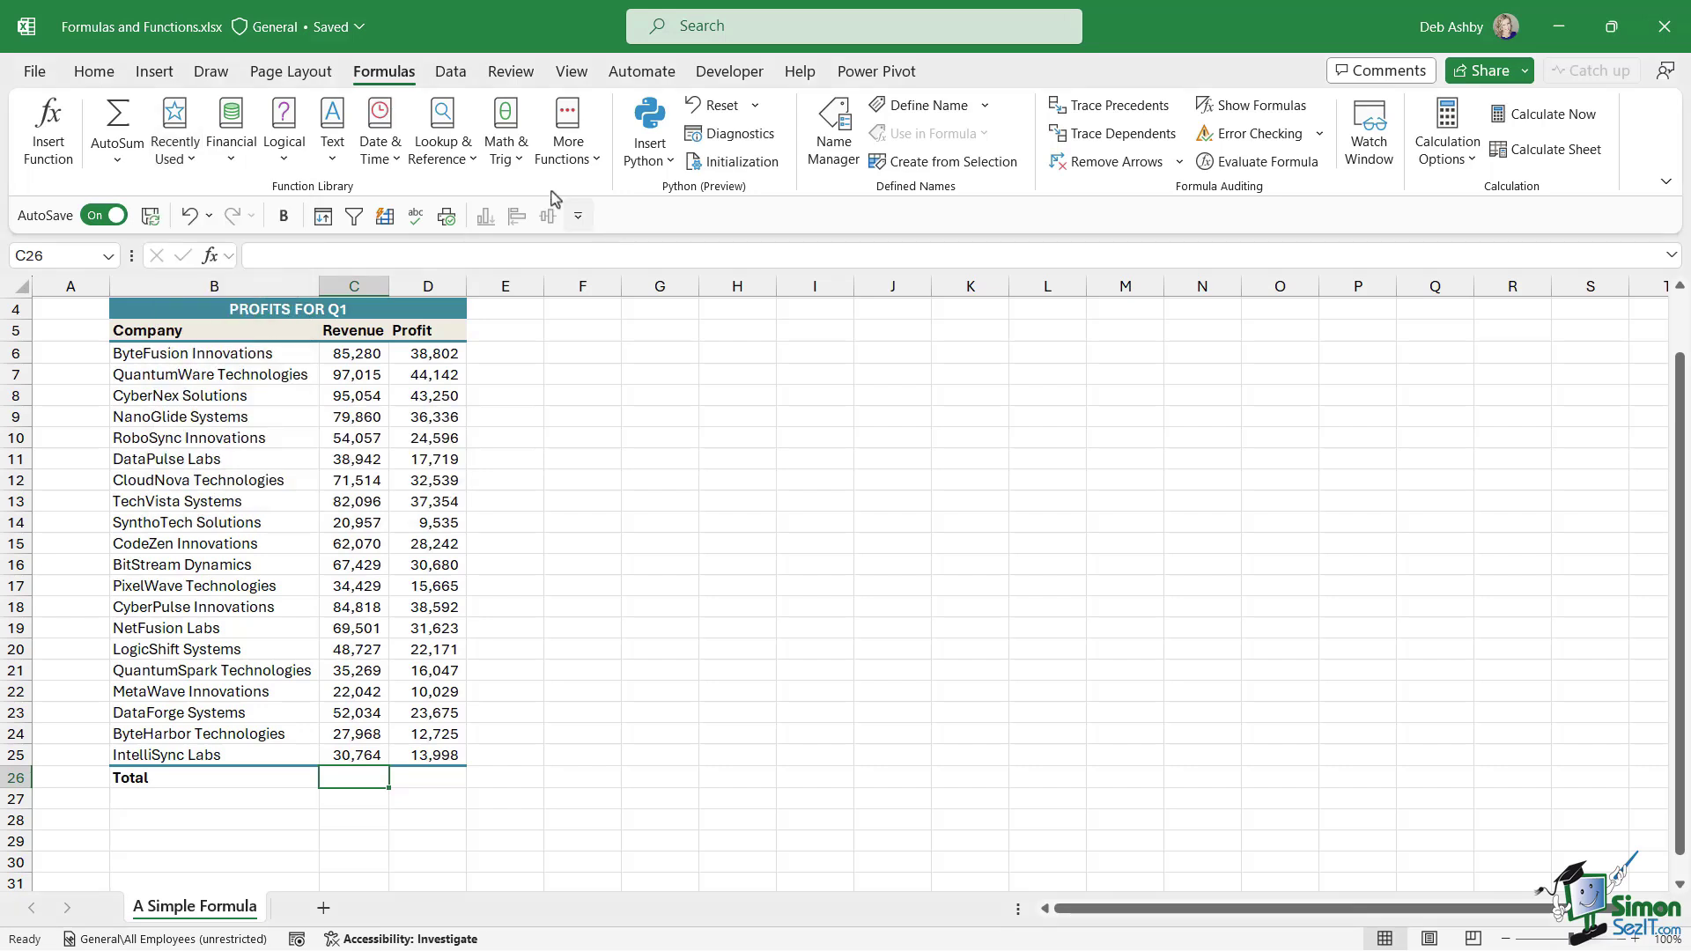
left_click(507, 140)
left_click_drag(653, 235, 659, 643)
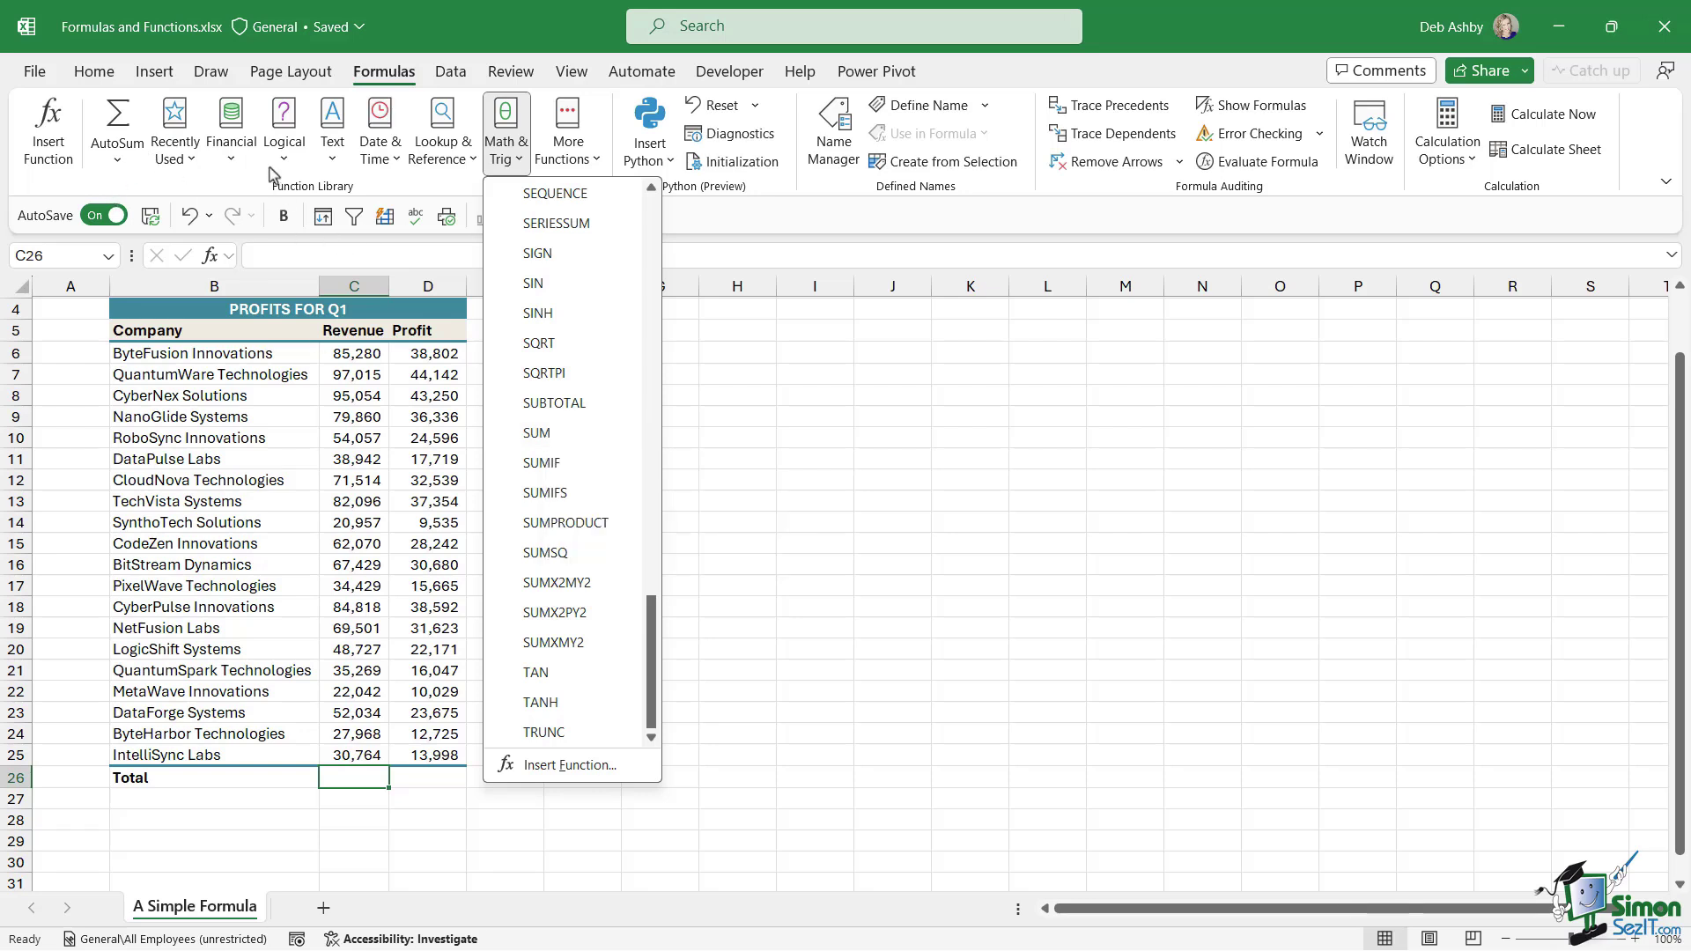
left_click(735, 221)
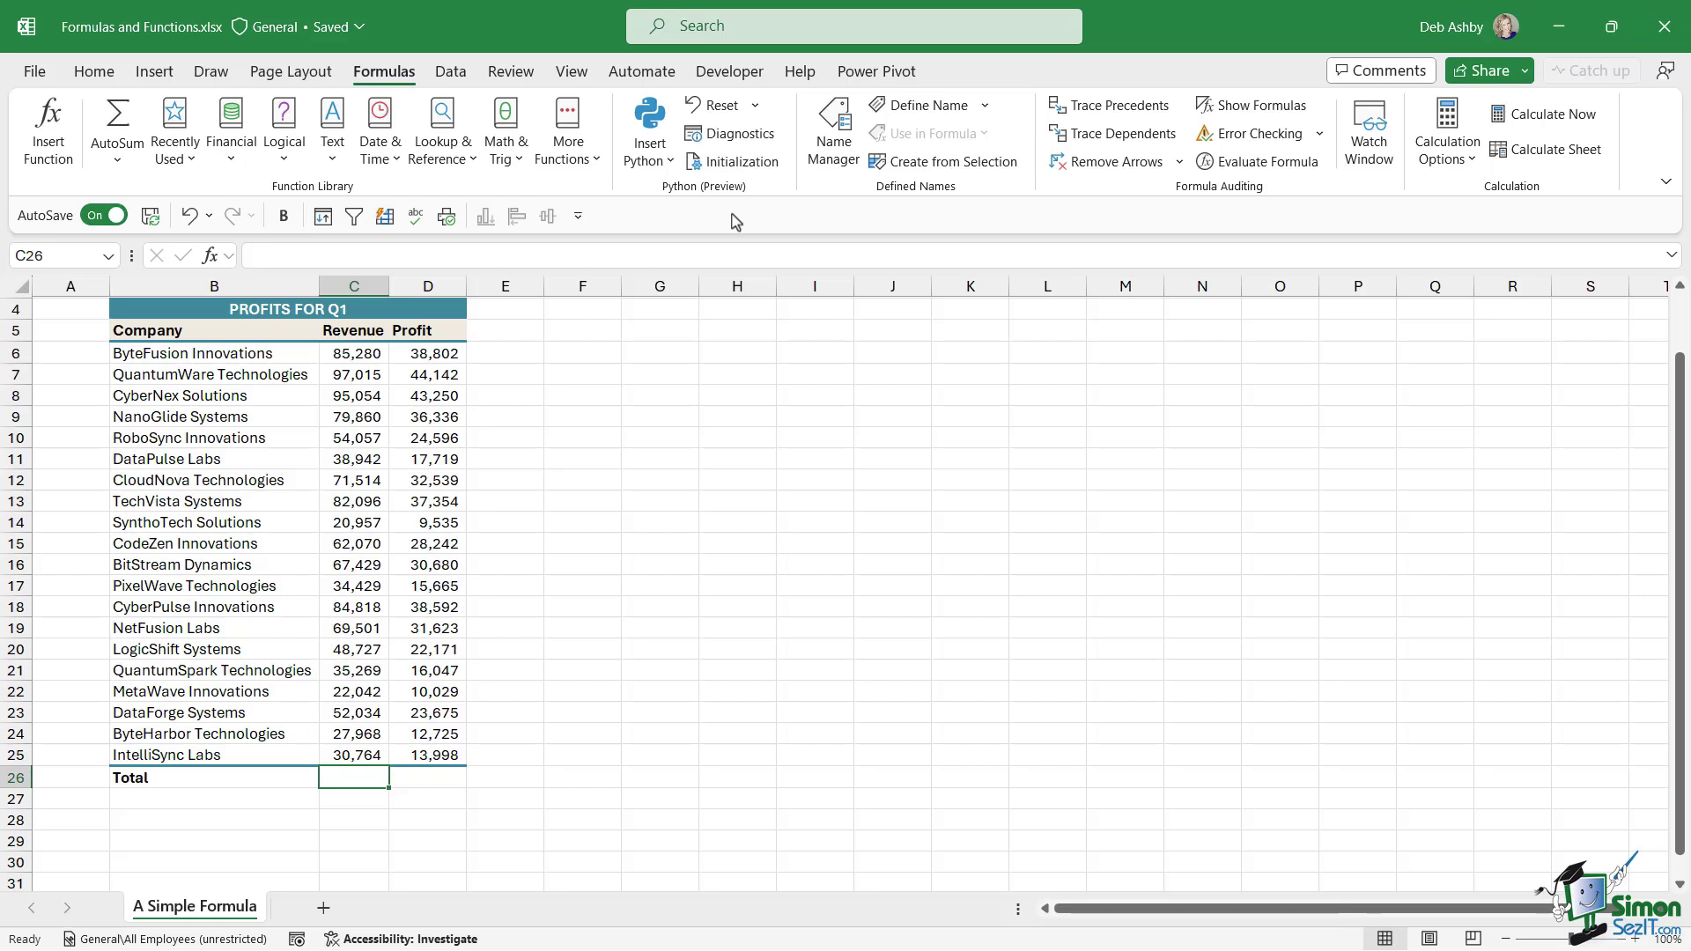
left_click(49, 148)
- Search the function finder for 'sum a range of numbers' and pick SUM for the Revenue total
left_click_drag(402, 204, 750, 226)
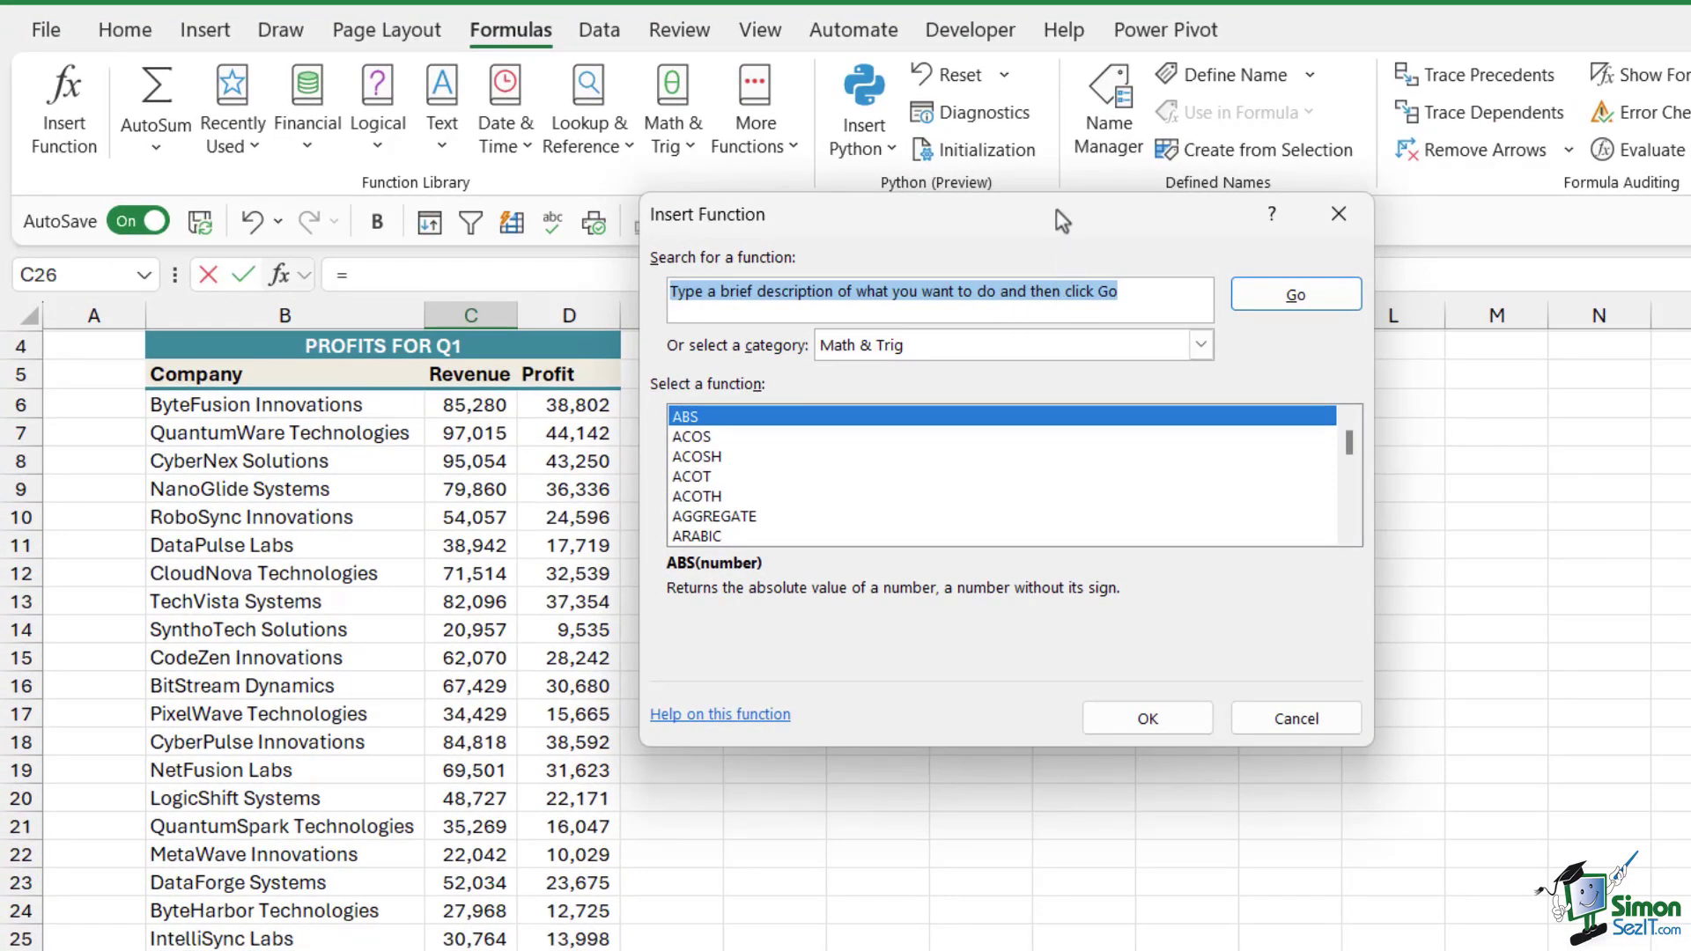
left_click_drag(1055, 209, 1059, 244)
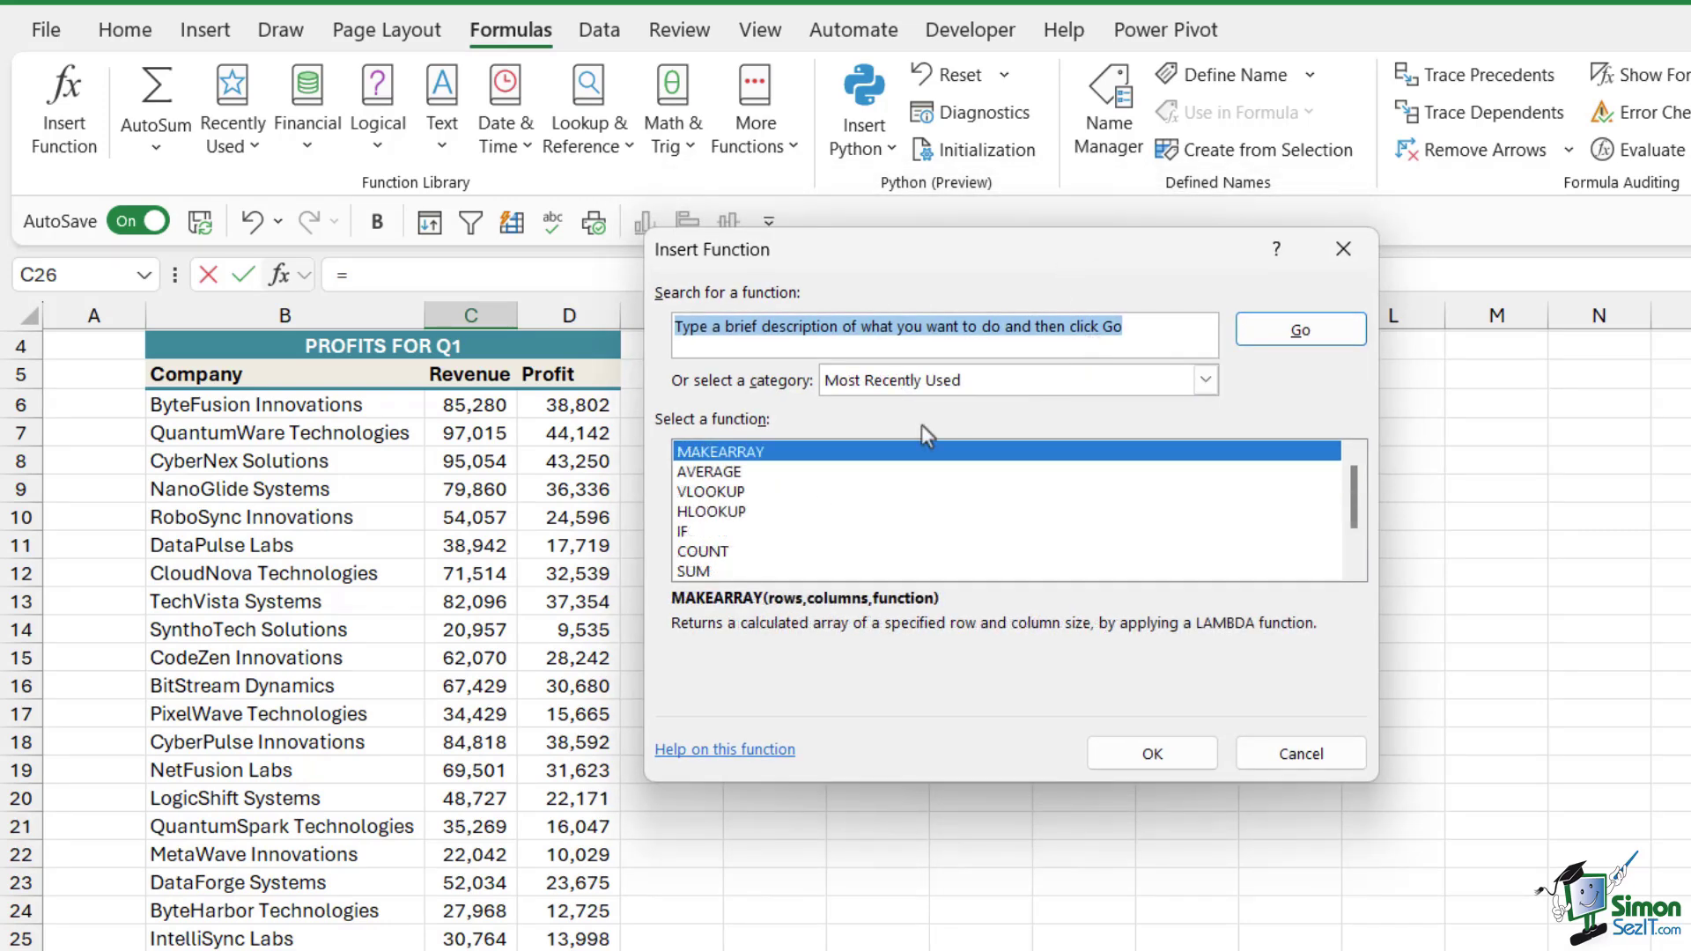
type("sum a range of numbers")
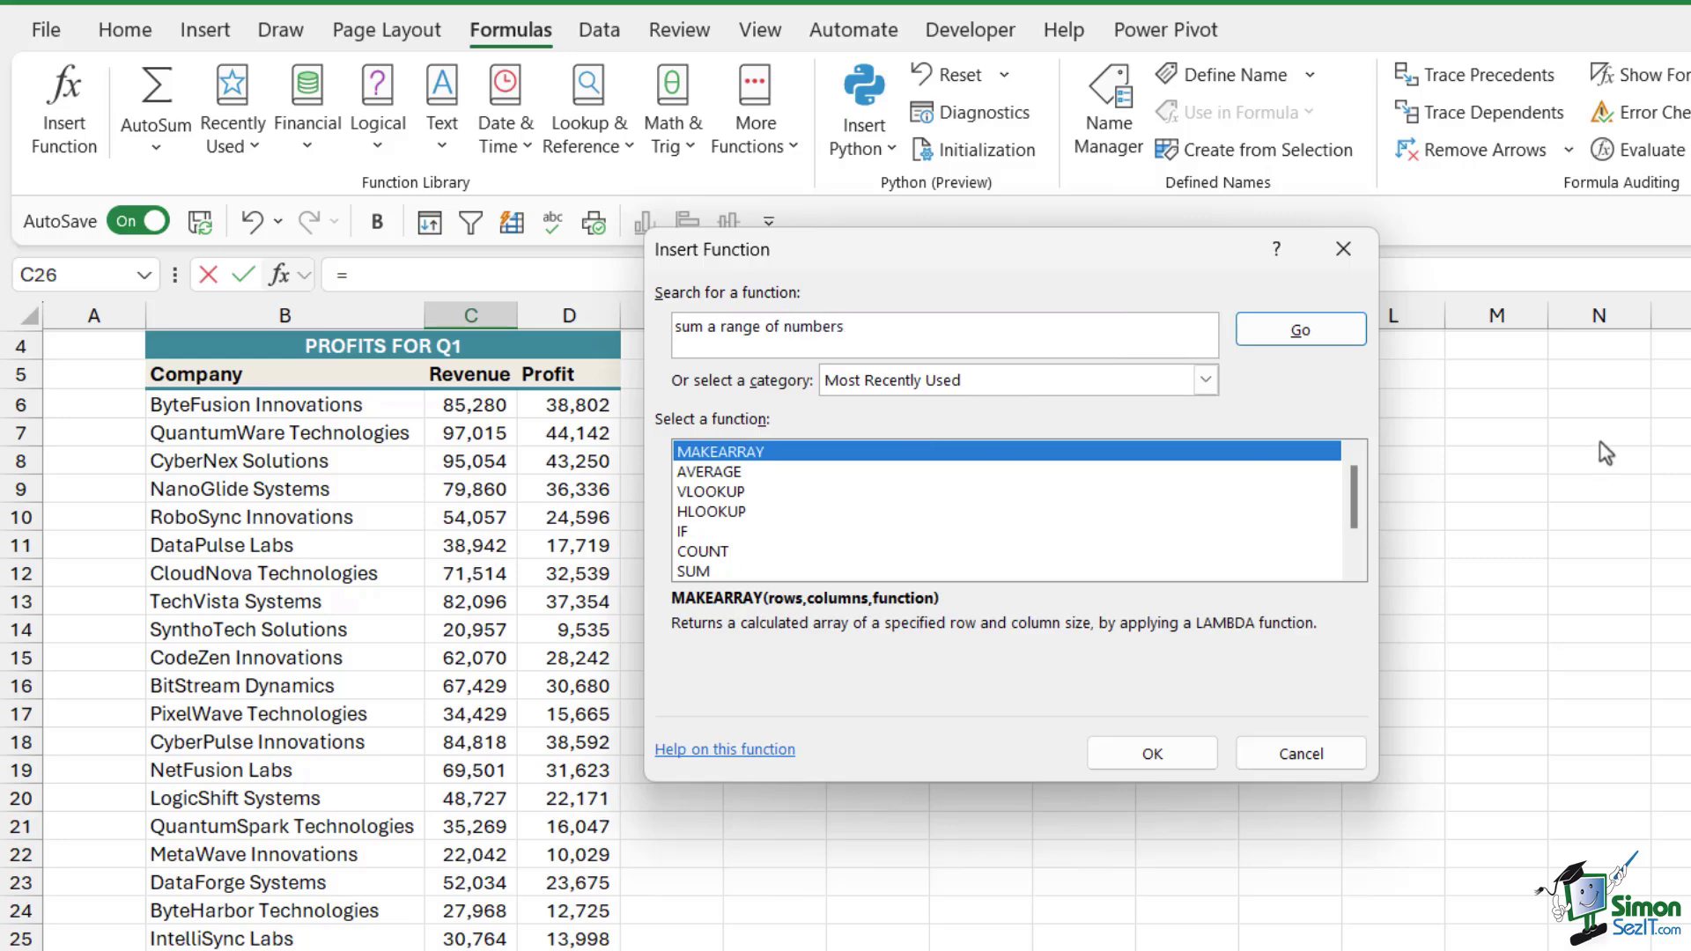
left_click(1294, 331)
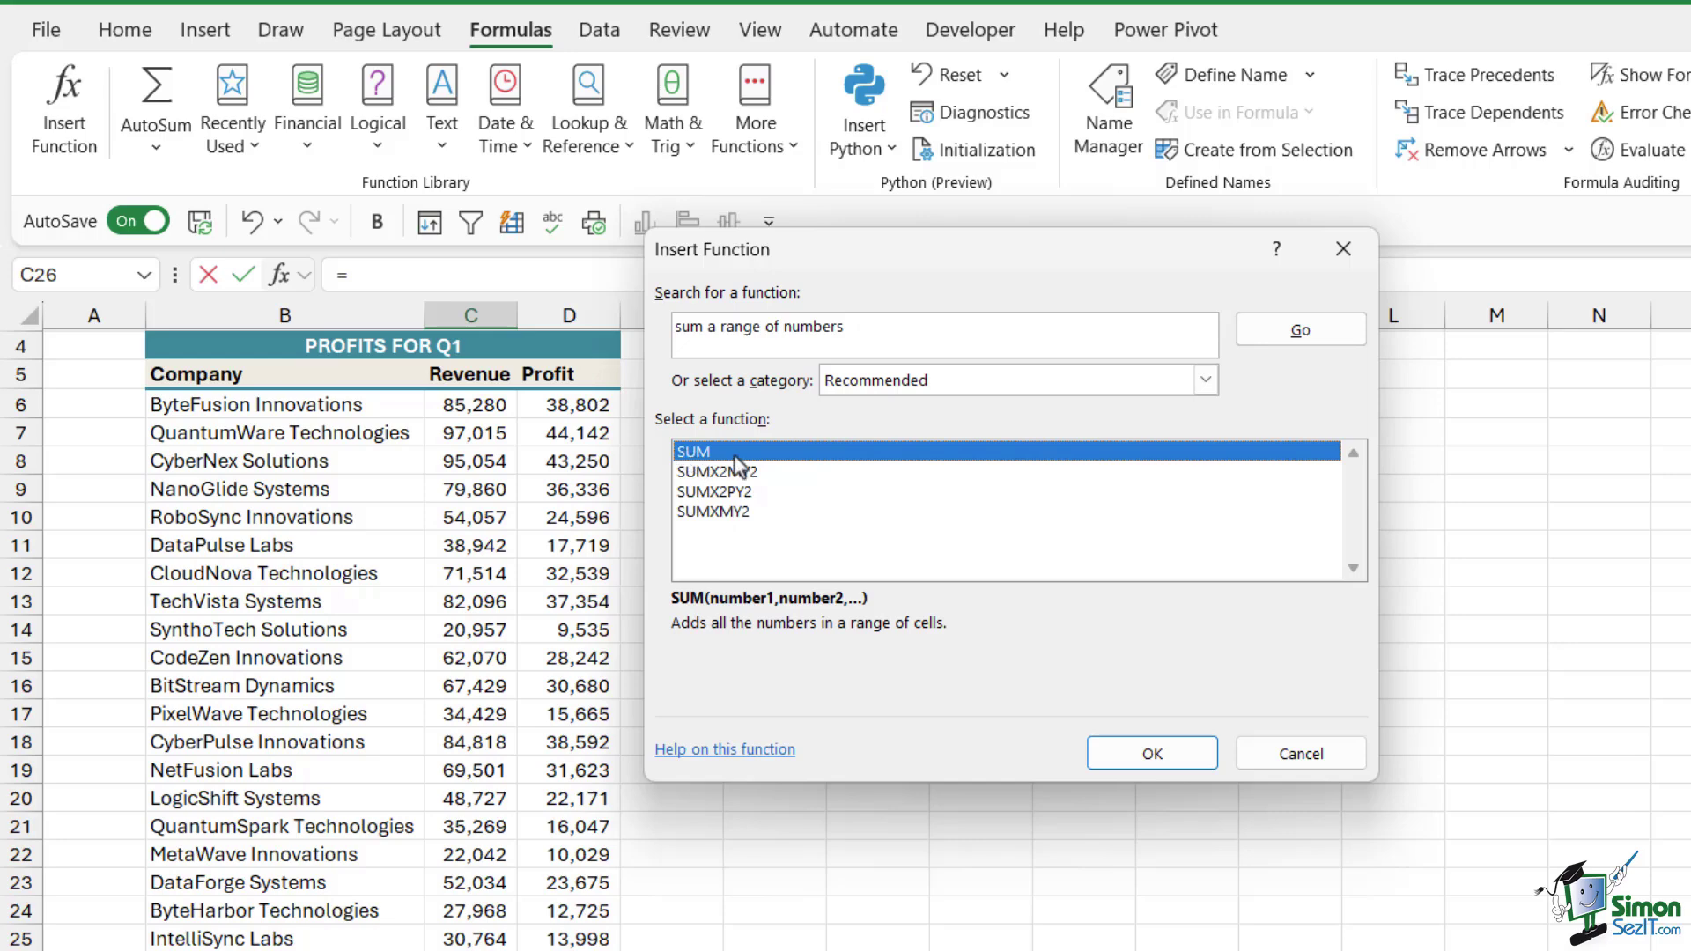
double_click(737, 462)
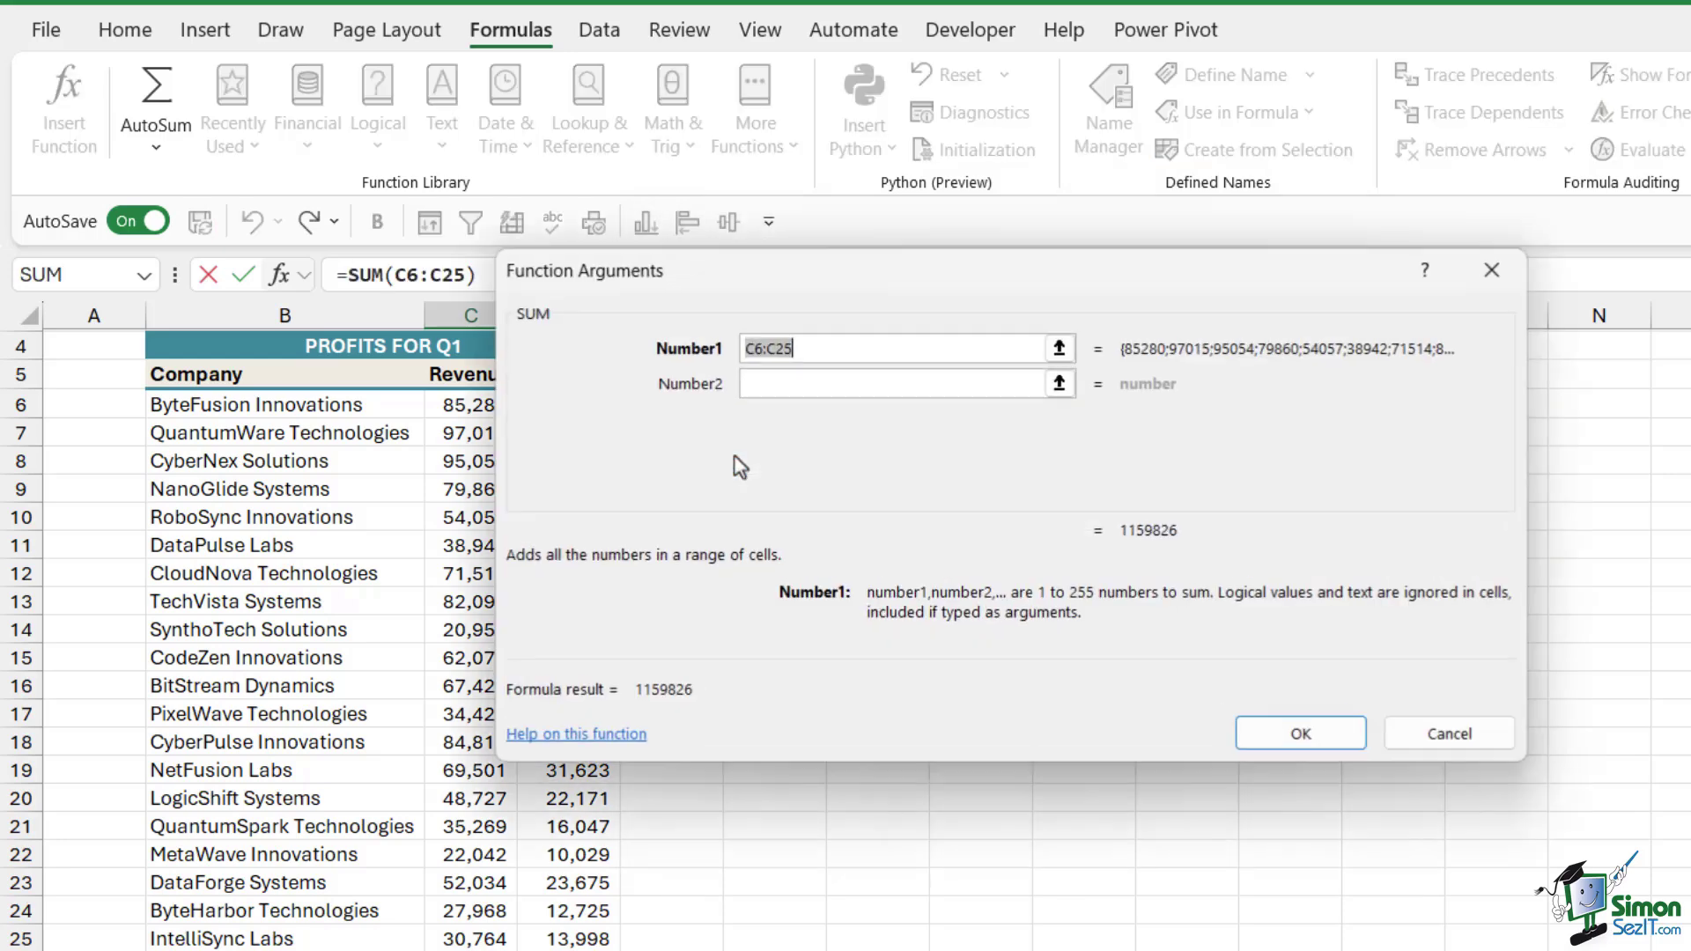
- Replace the suggested SUM argument with C6:C25 and confirm, so C26 shows 1,159,826
left_click_drag(804, 288, 953, 305)
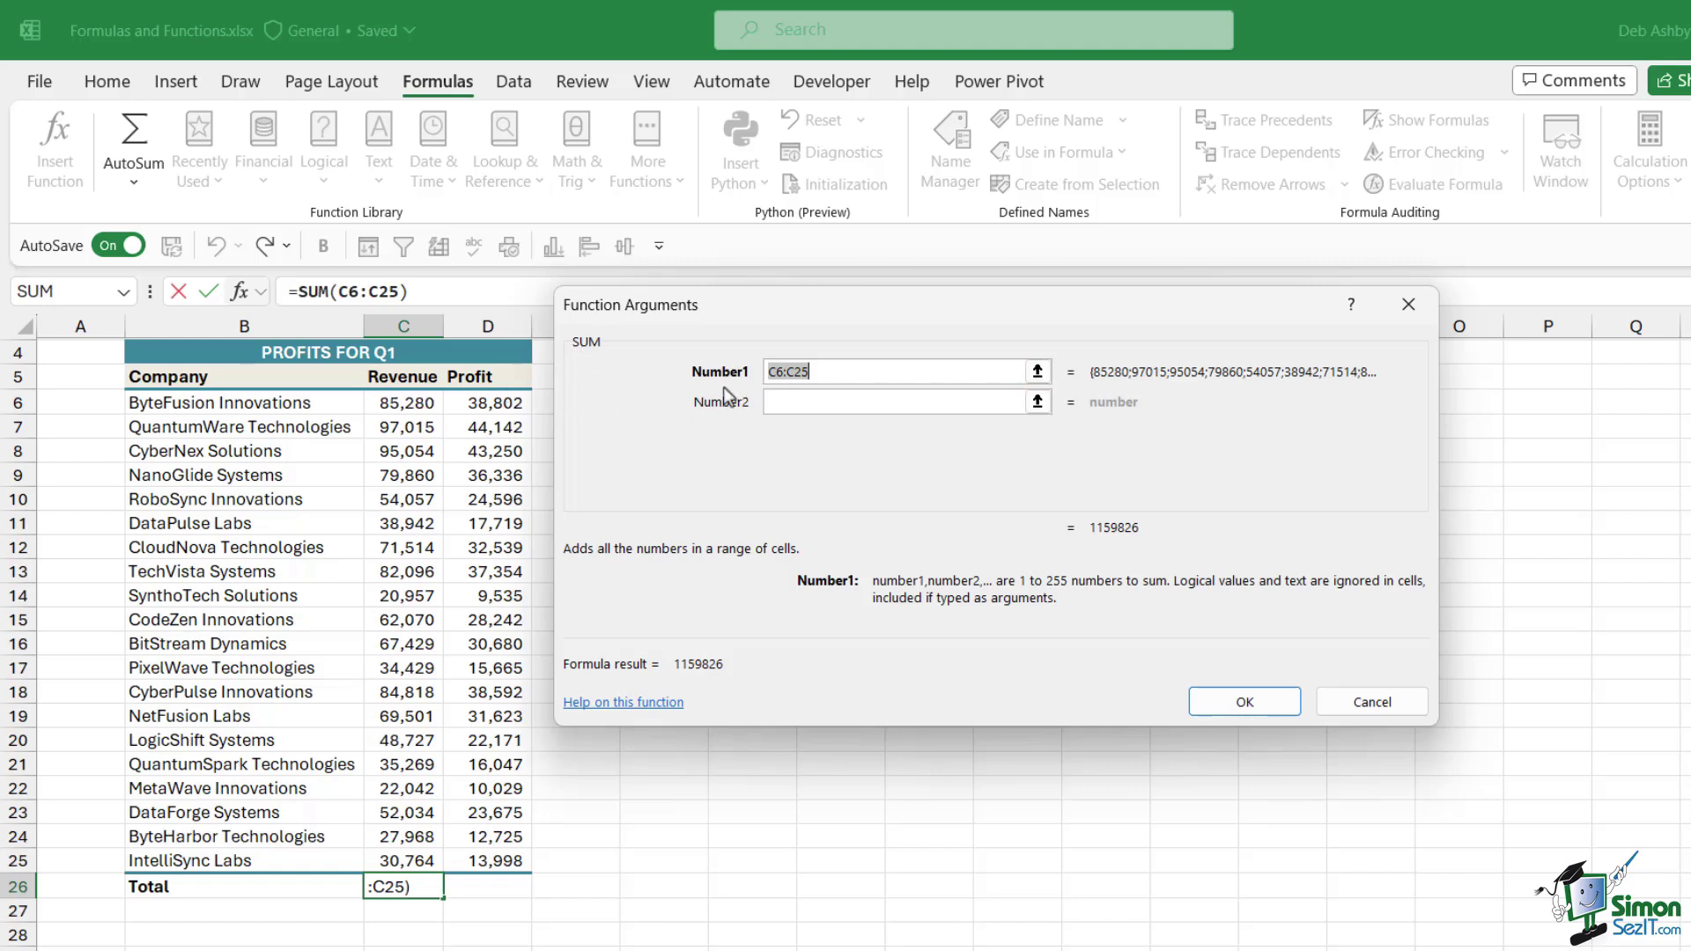
key("Delete")
left_click_drag(408, 404, 403, 862)
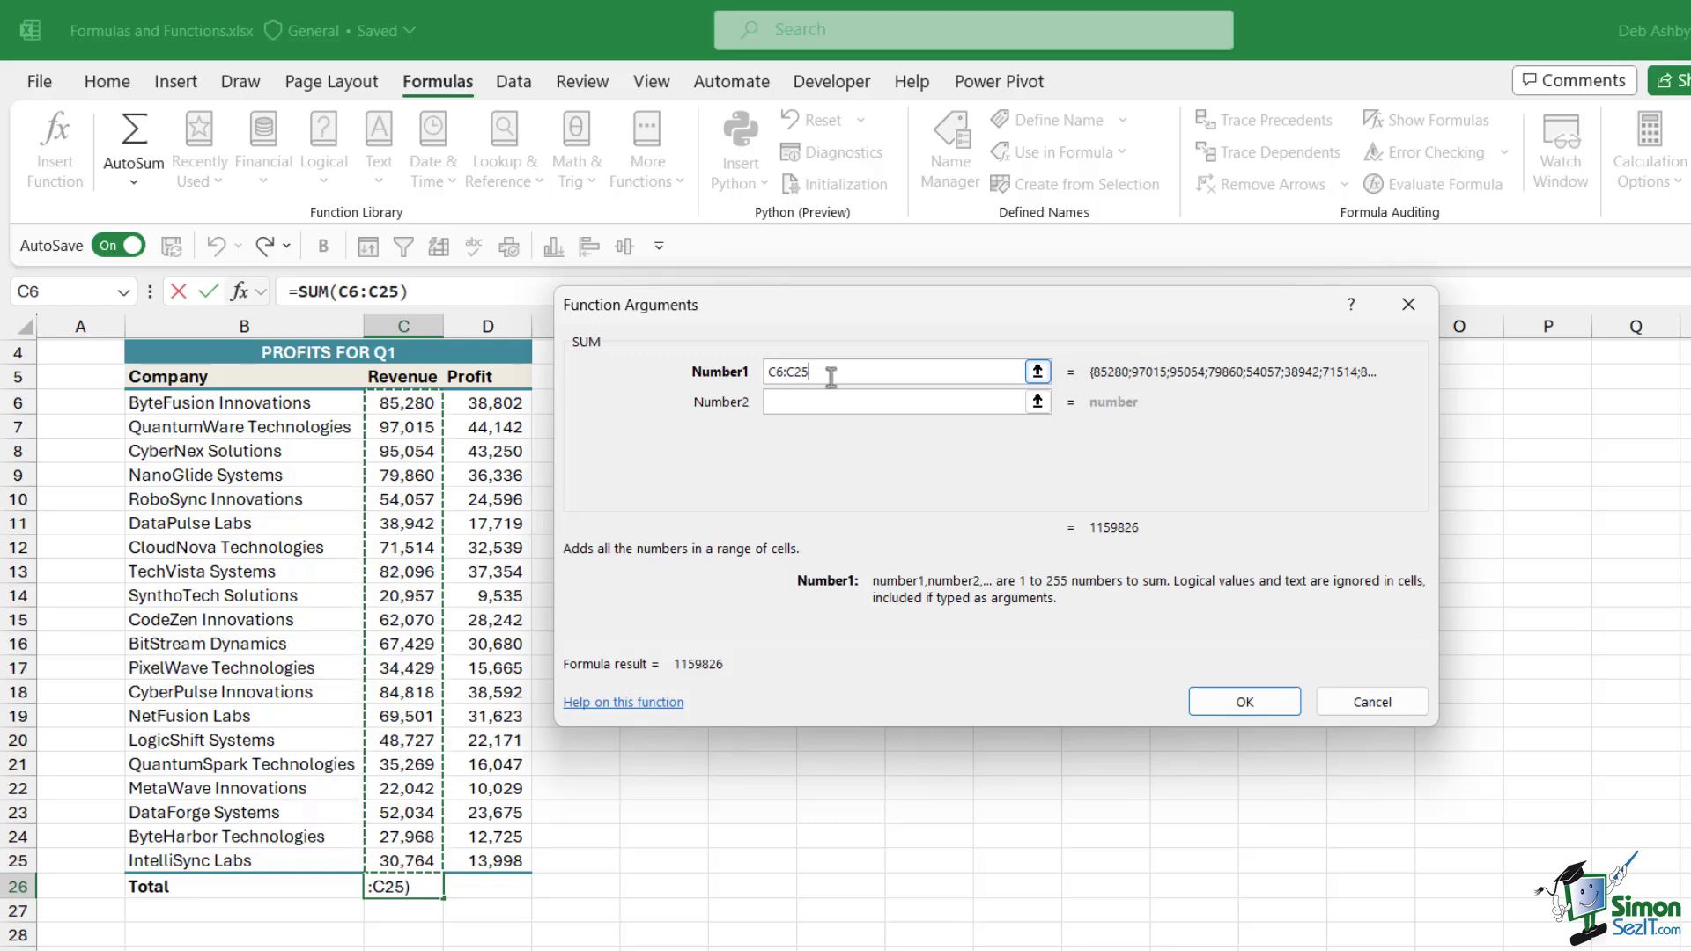
left_click(1244, 701)
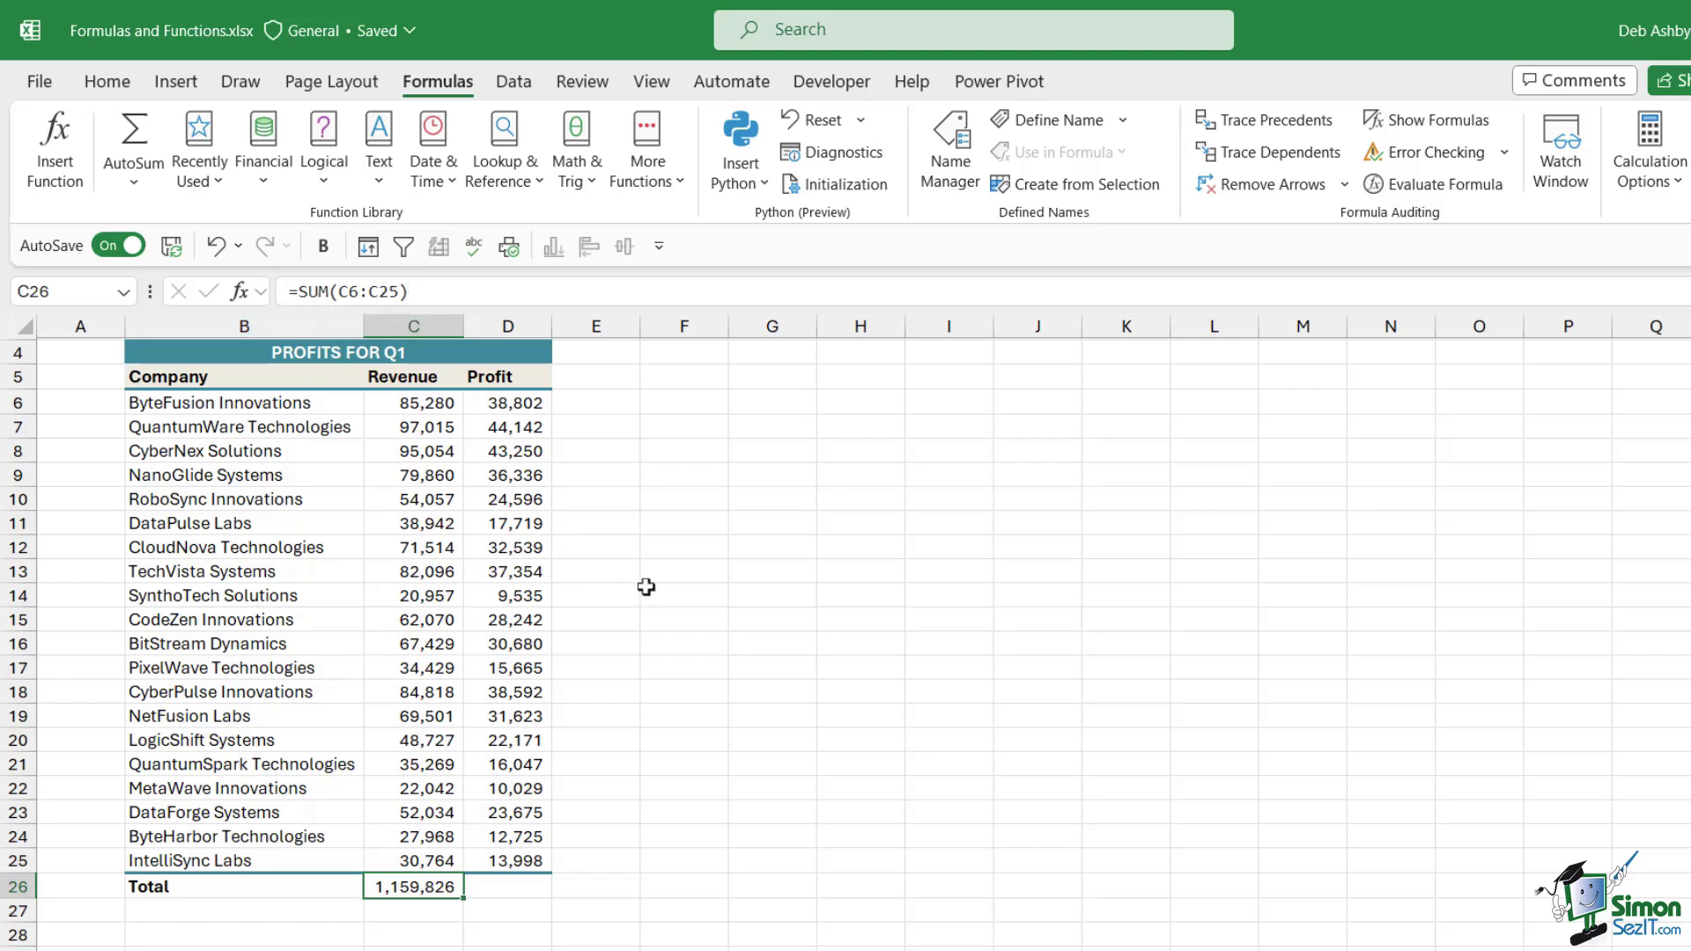
- Delete the =SUM(C6:C25) formula from C26, leaving the Revenue total blank
left_click(55, 165)
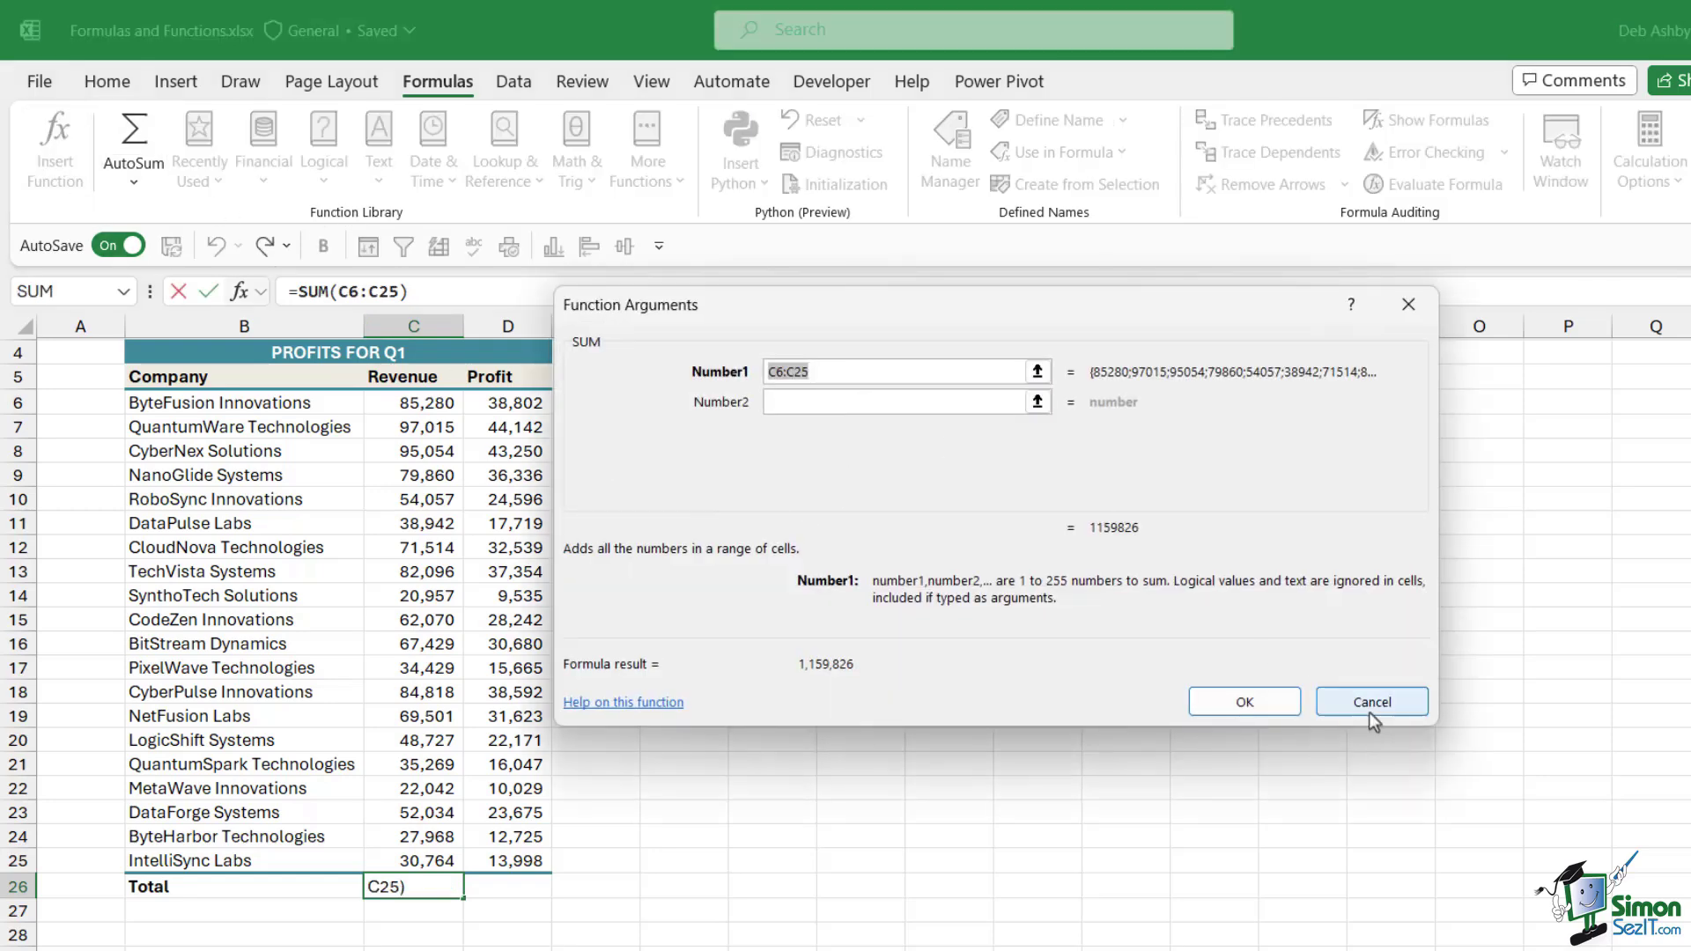
left_click(1370, 702)
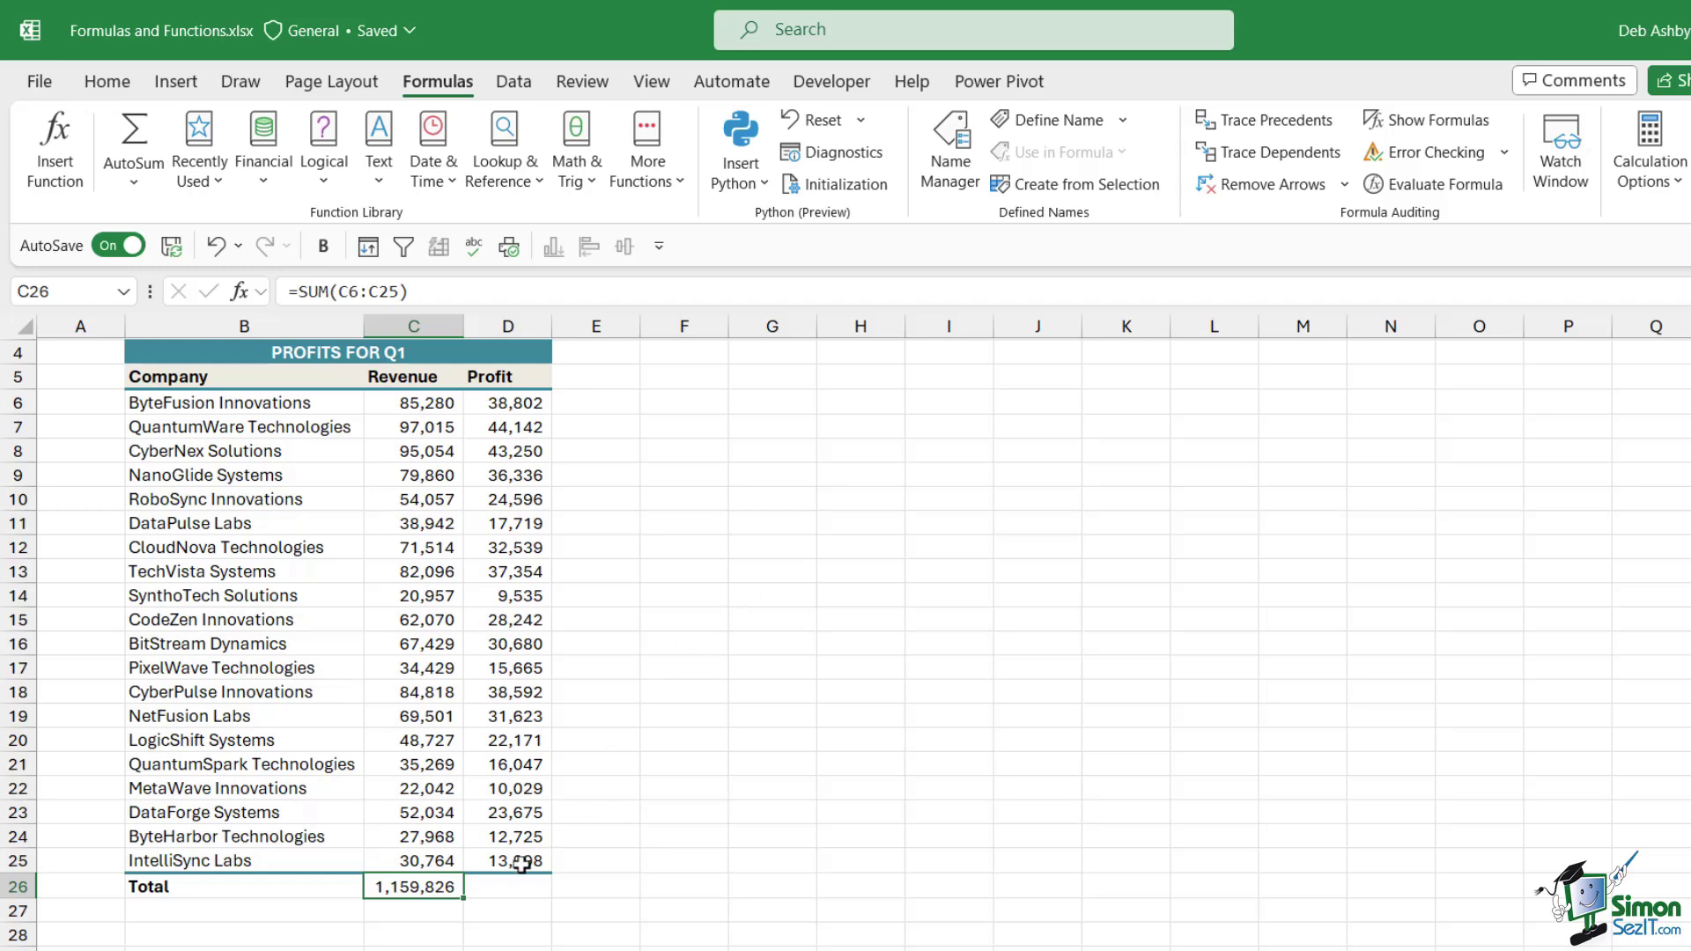
key("Delete")
scroll(651, 716, "down", 5)
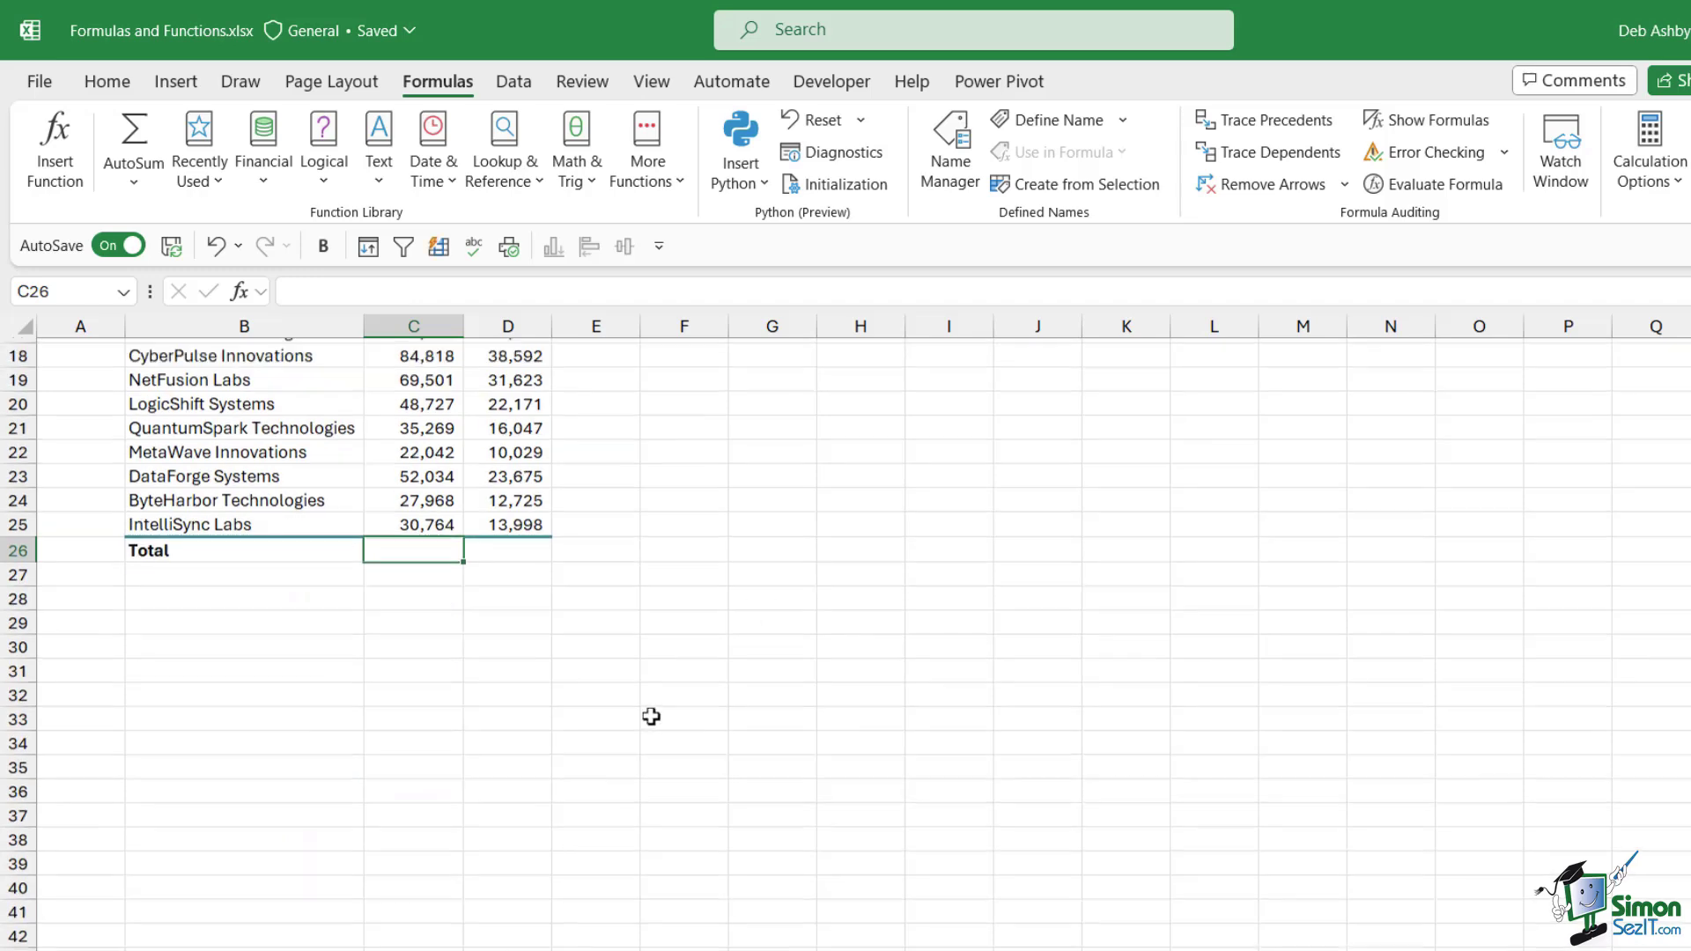
scroll(650, 716, "up", 1)
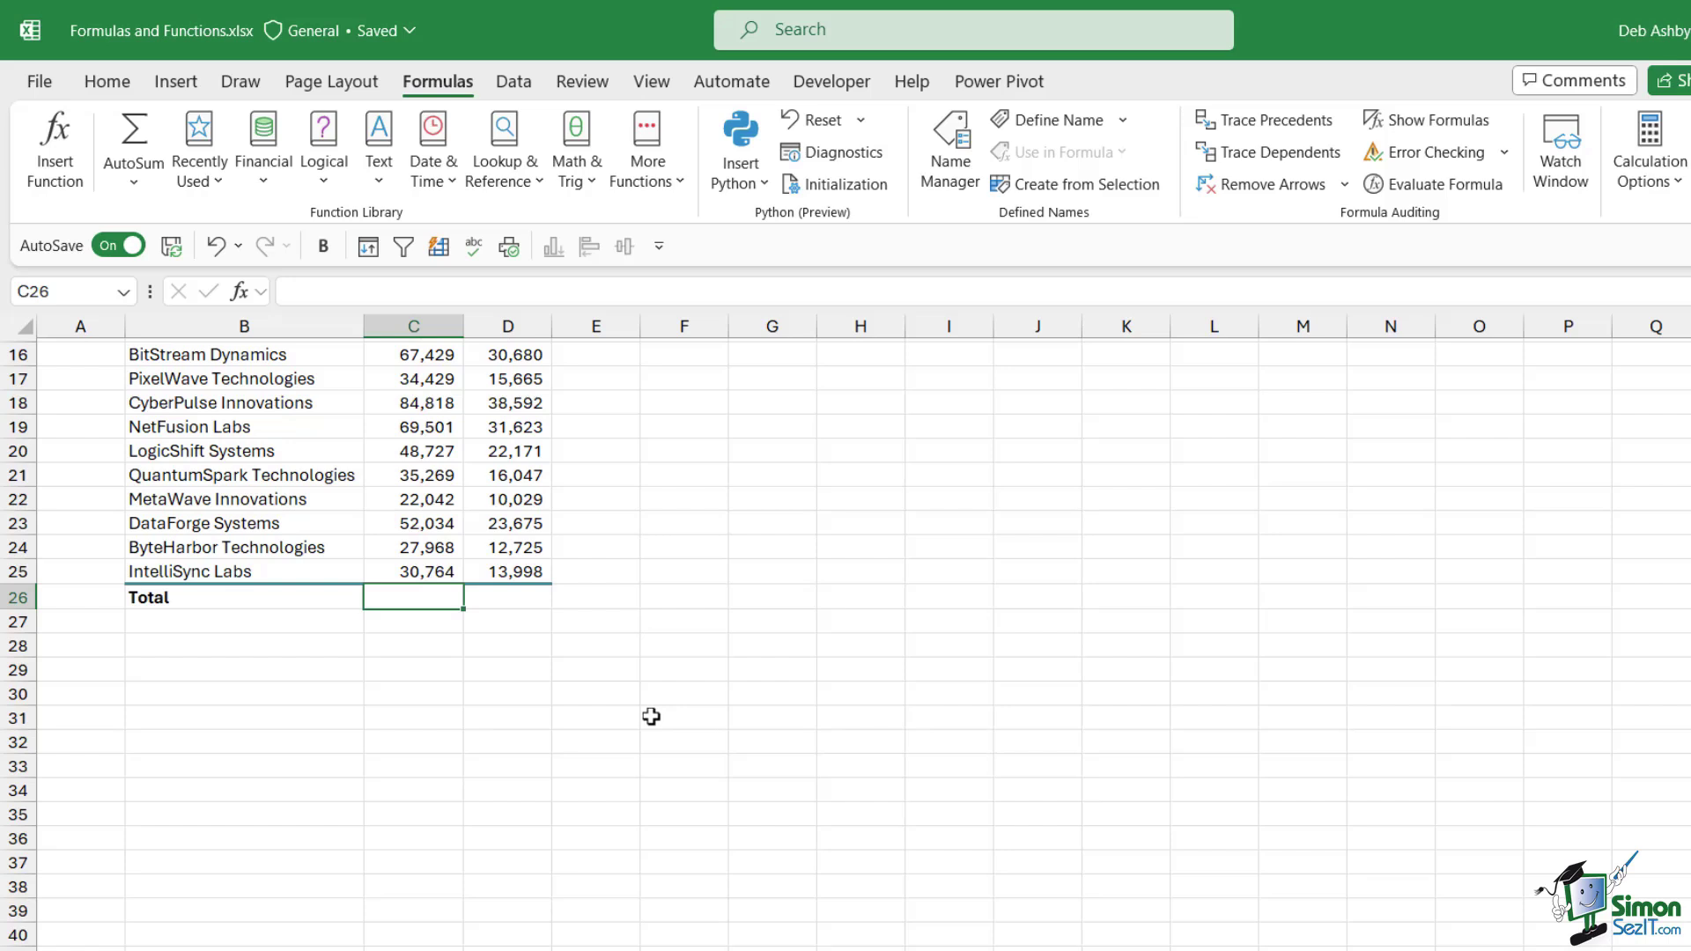
- Type =SUM in C26 and compare the SUMIF and SUMIFS suggestions before returning to SUM
type("=")
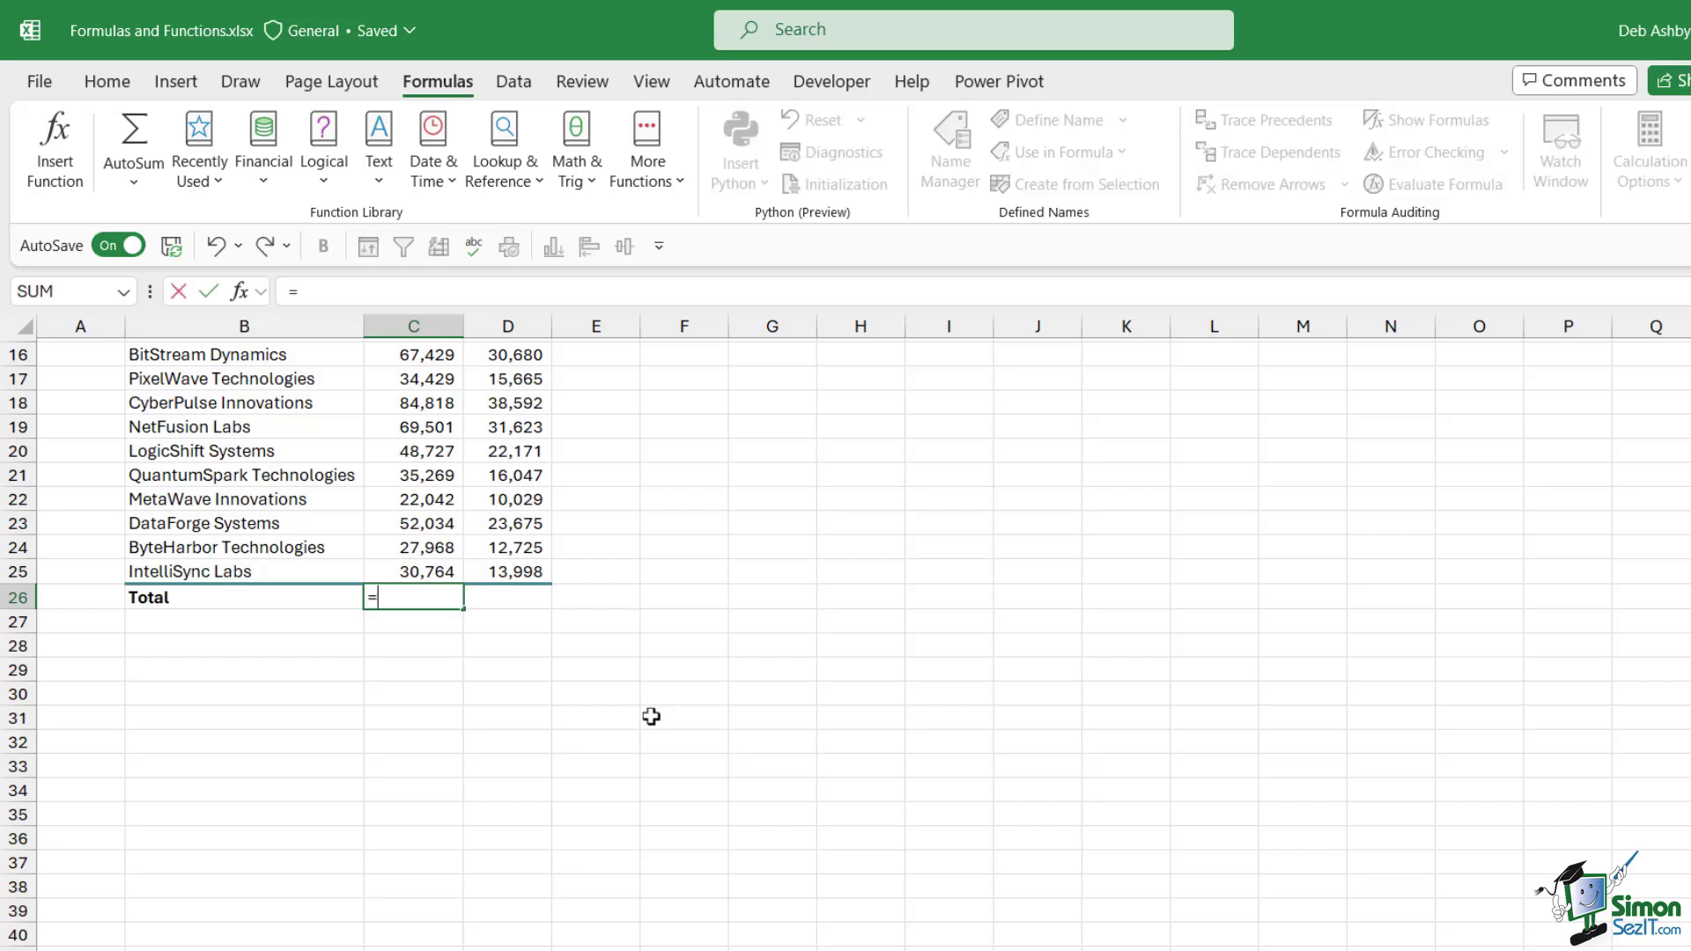
type("SUM")
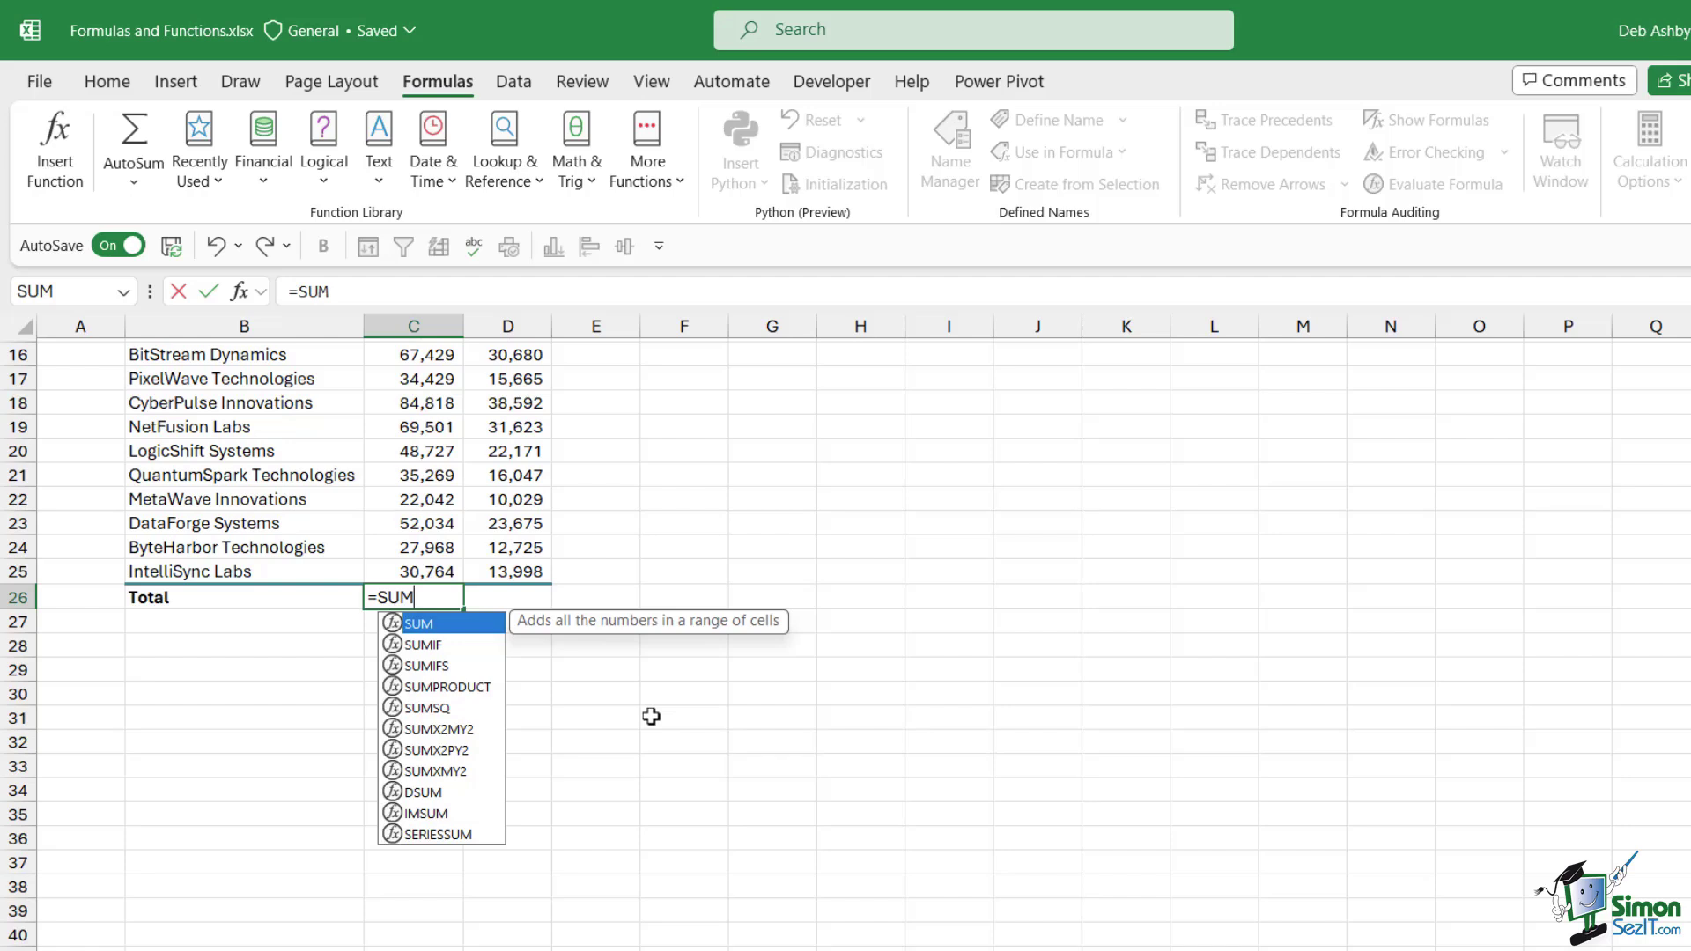
key("Down")
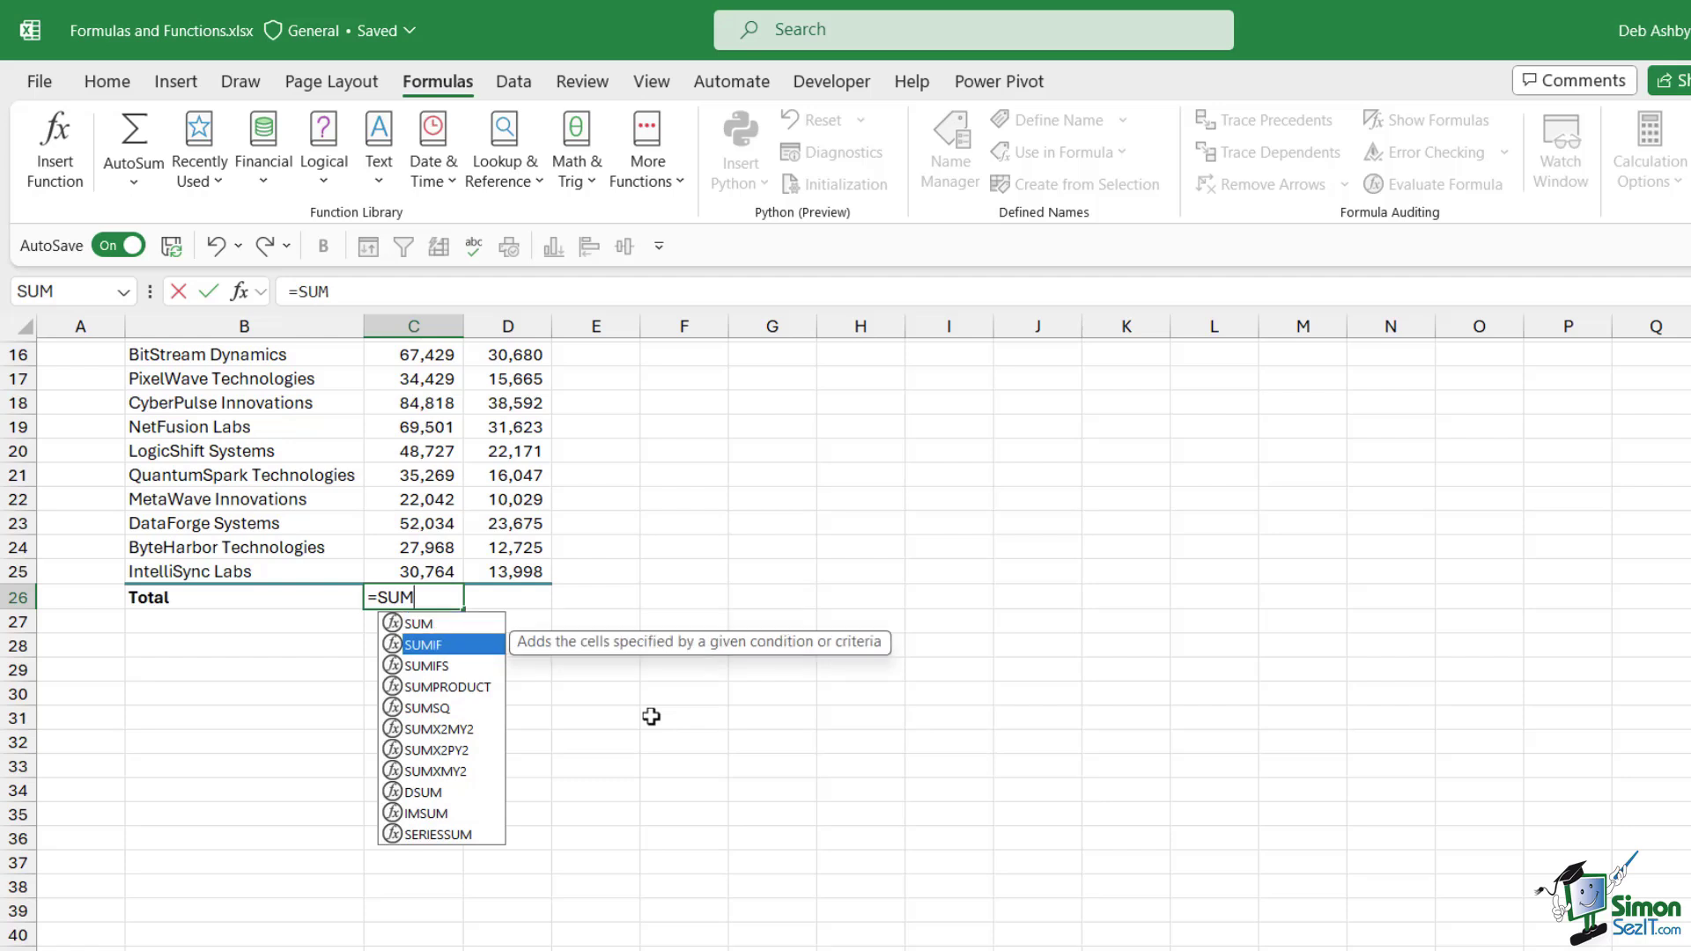
key("Down")
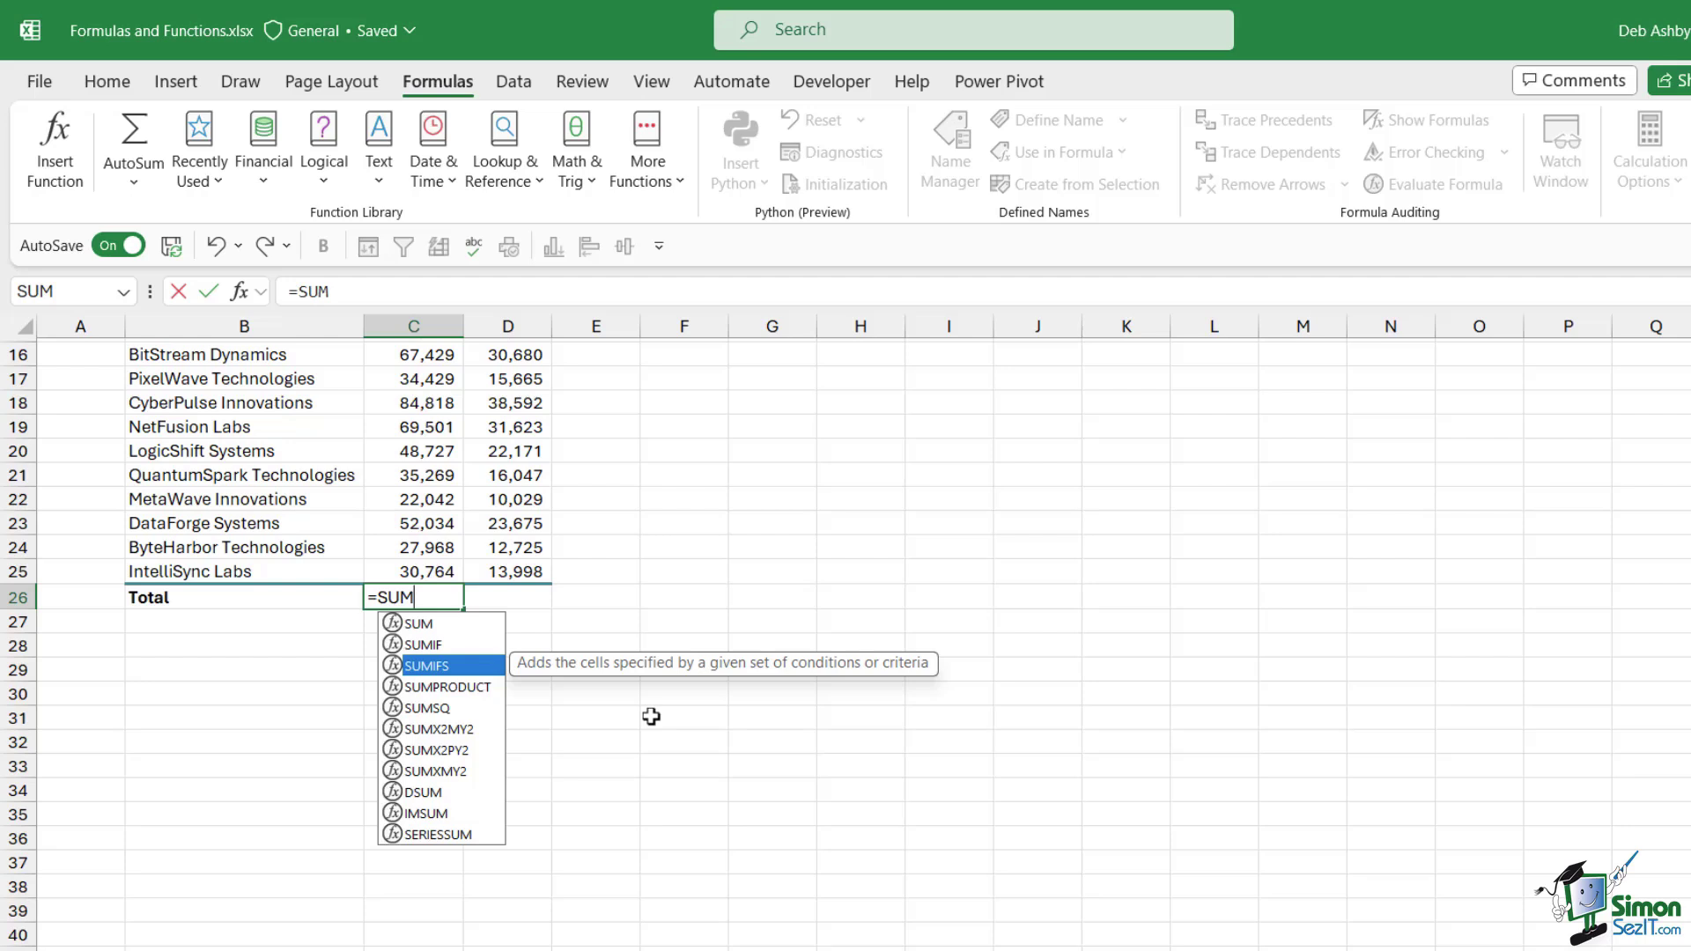
key("Up")
key("Up")
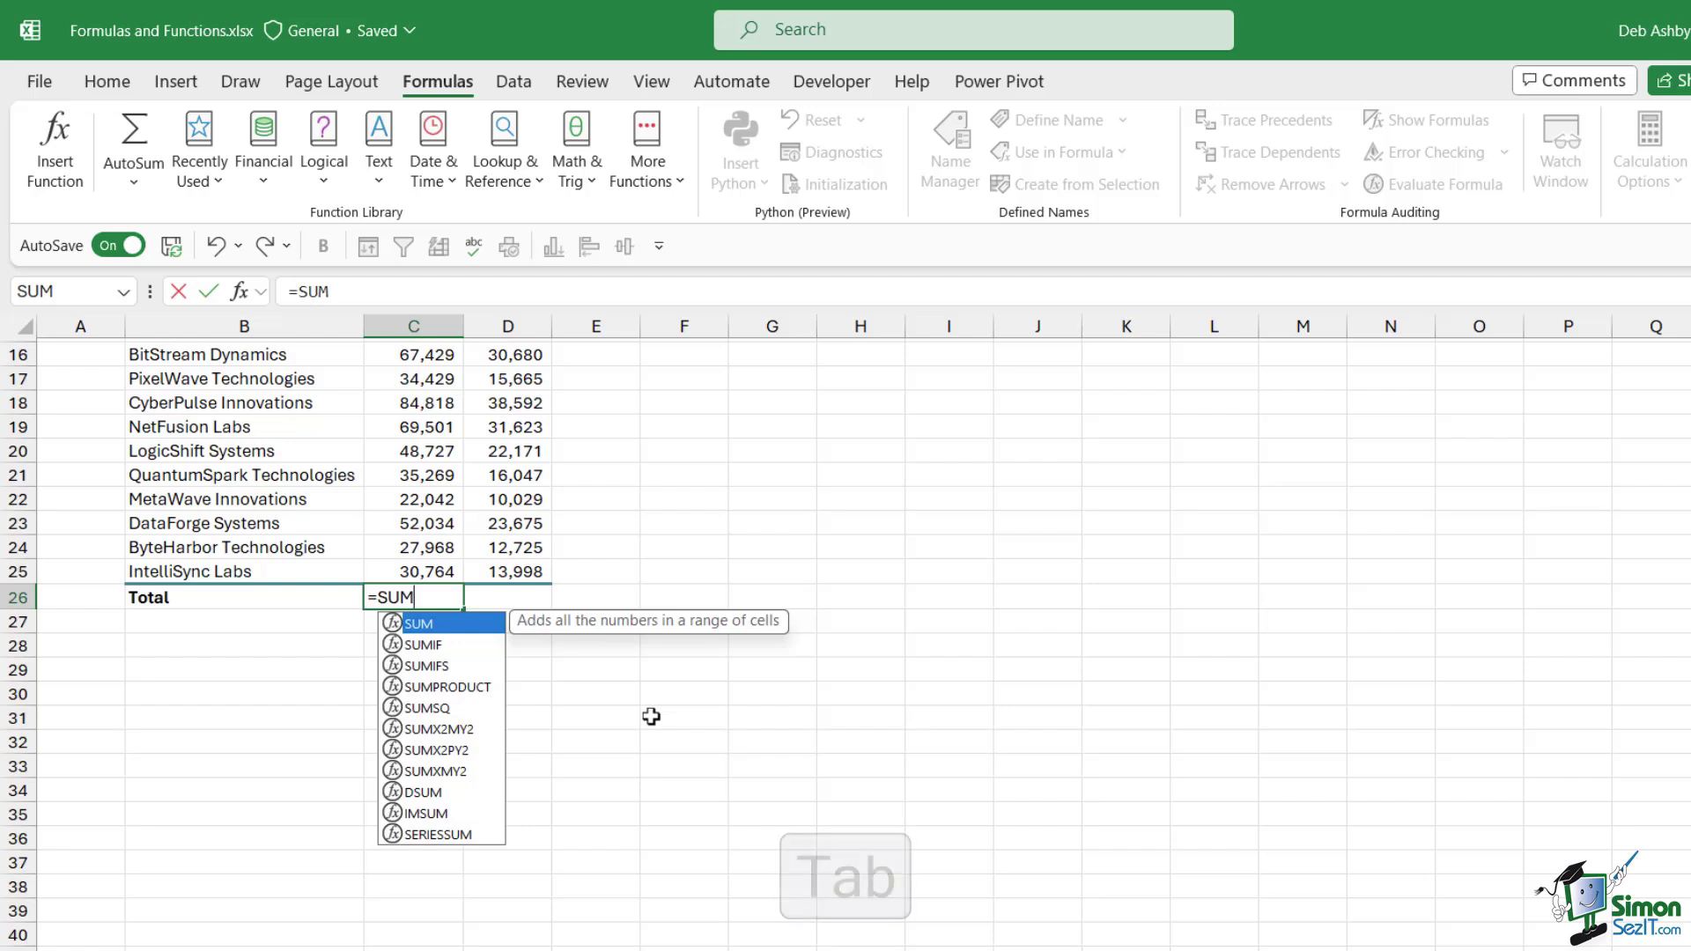
- Accept SUM and add Revenue cells C22, C23 and C24 as separate comma-separated arguments
key("Tab")
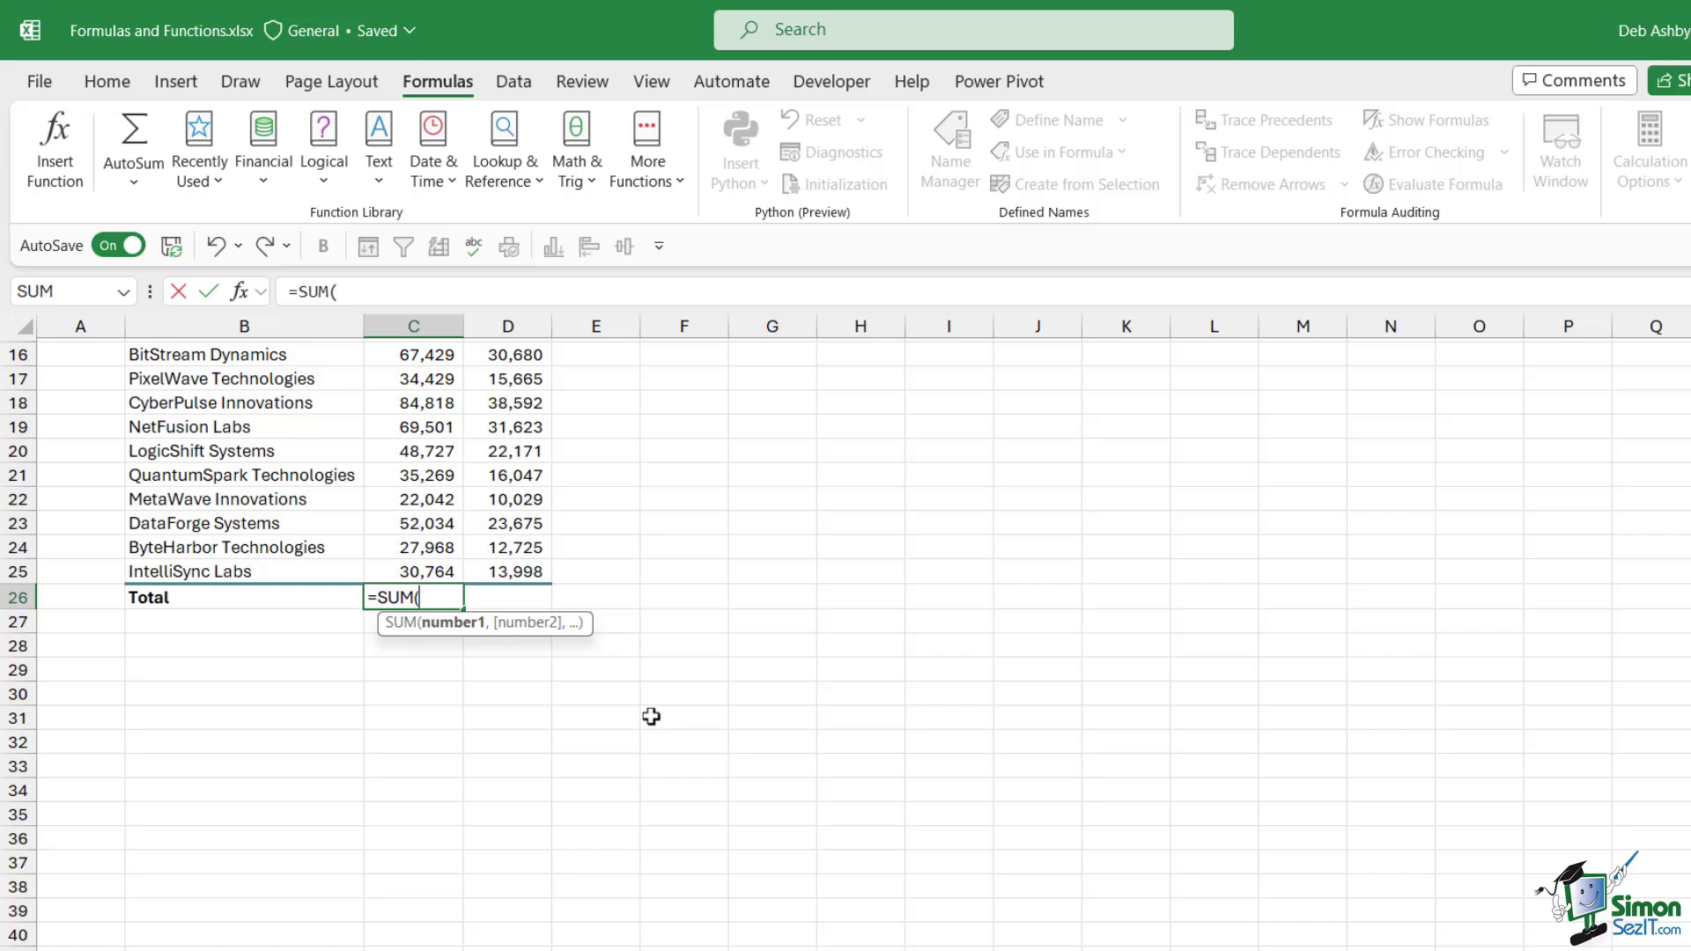
left_click(428, 501)
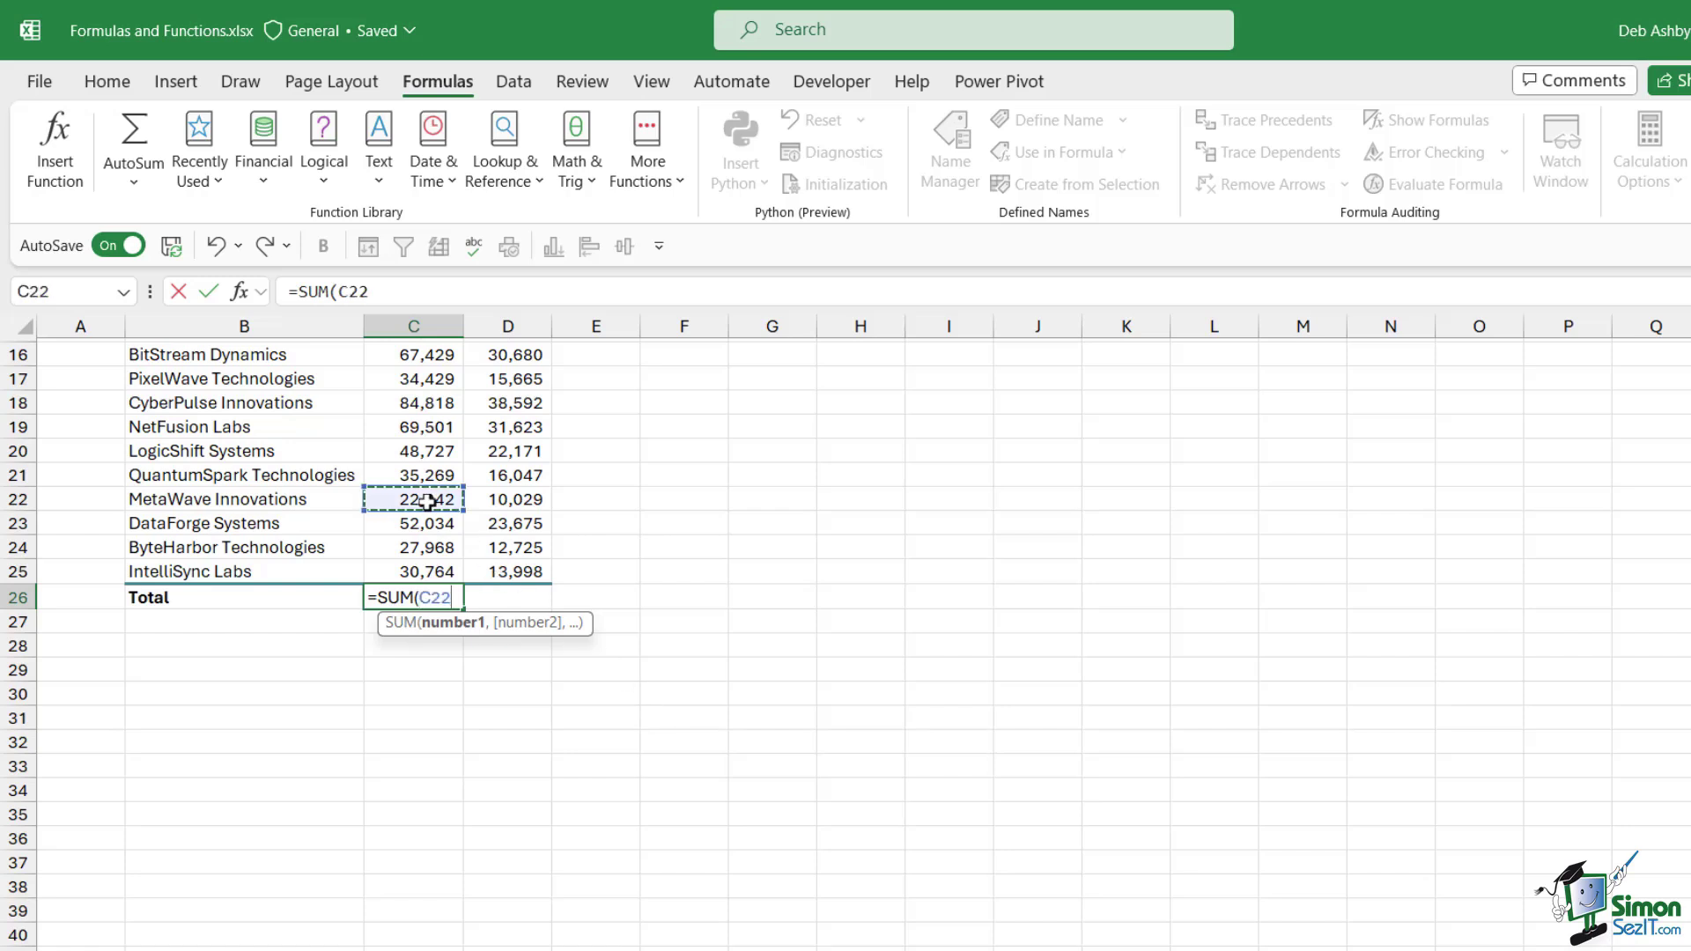
type(",")
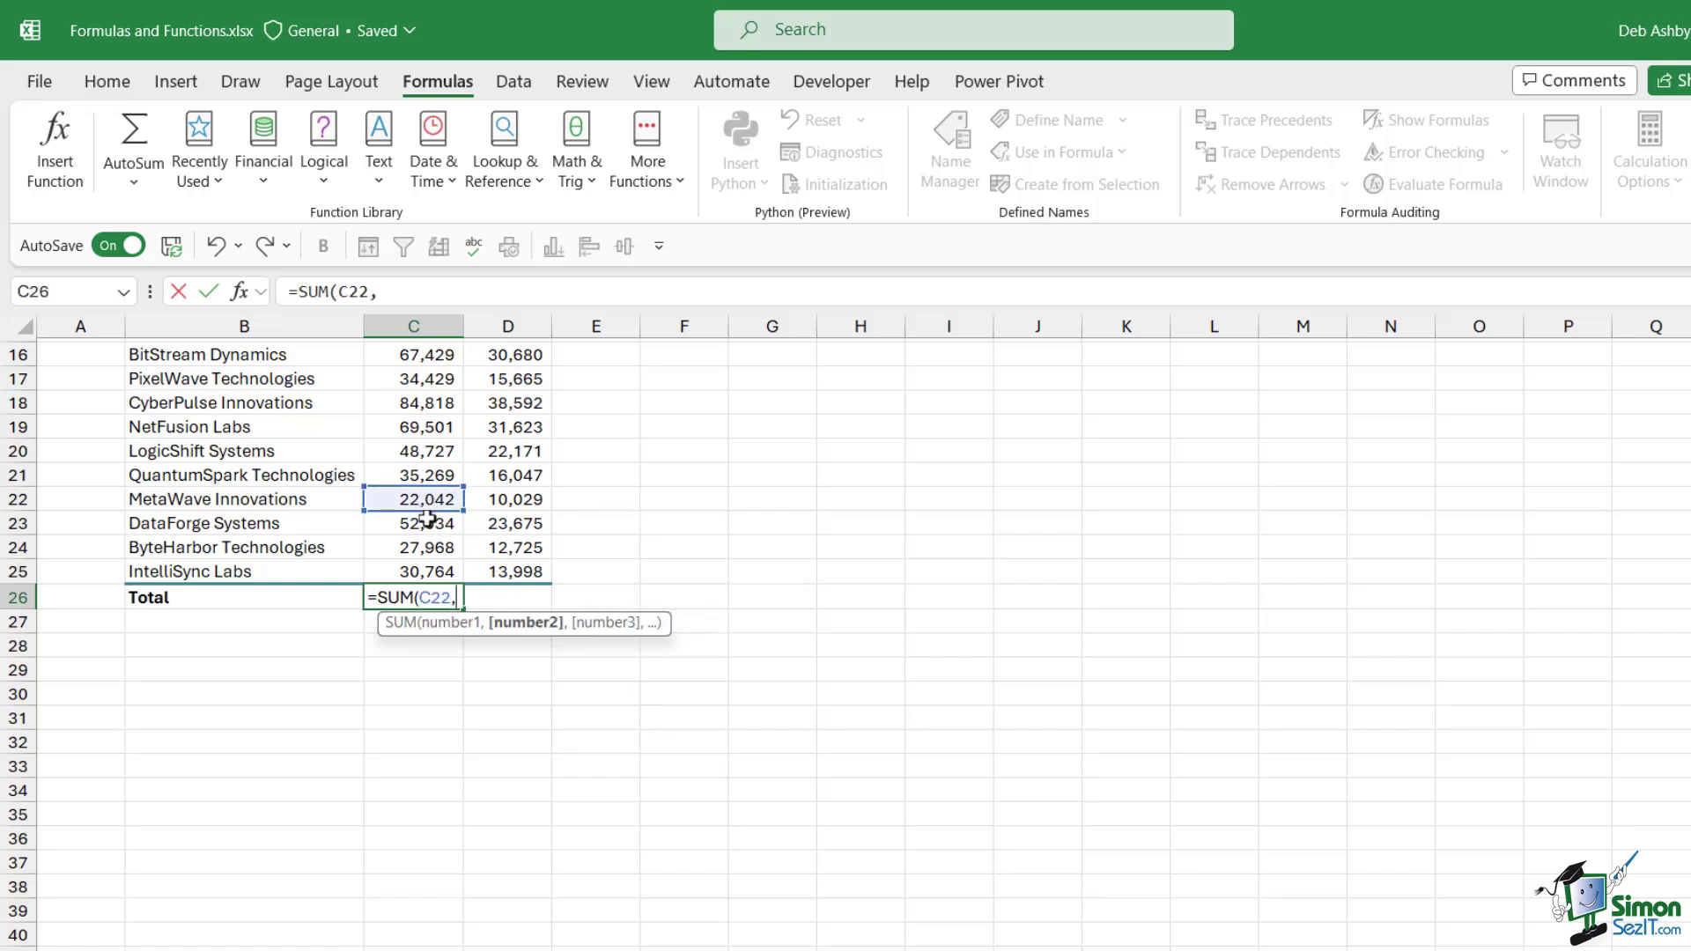
left_click(438, 526)
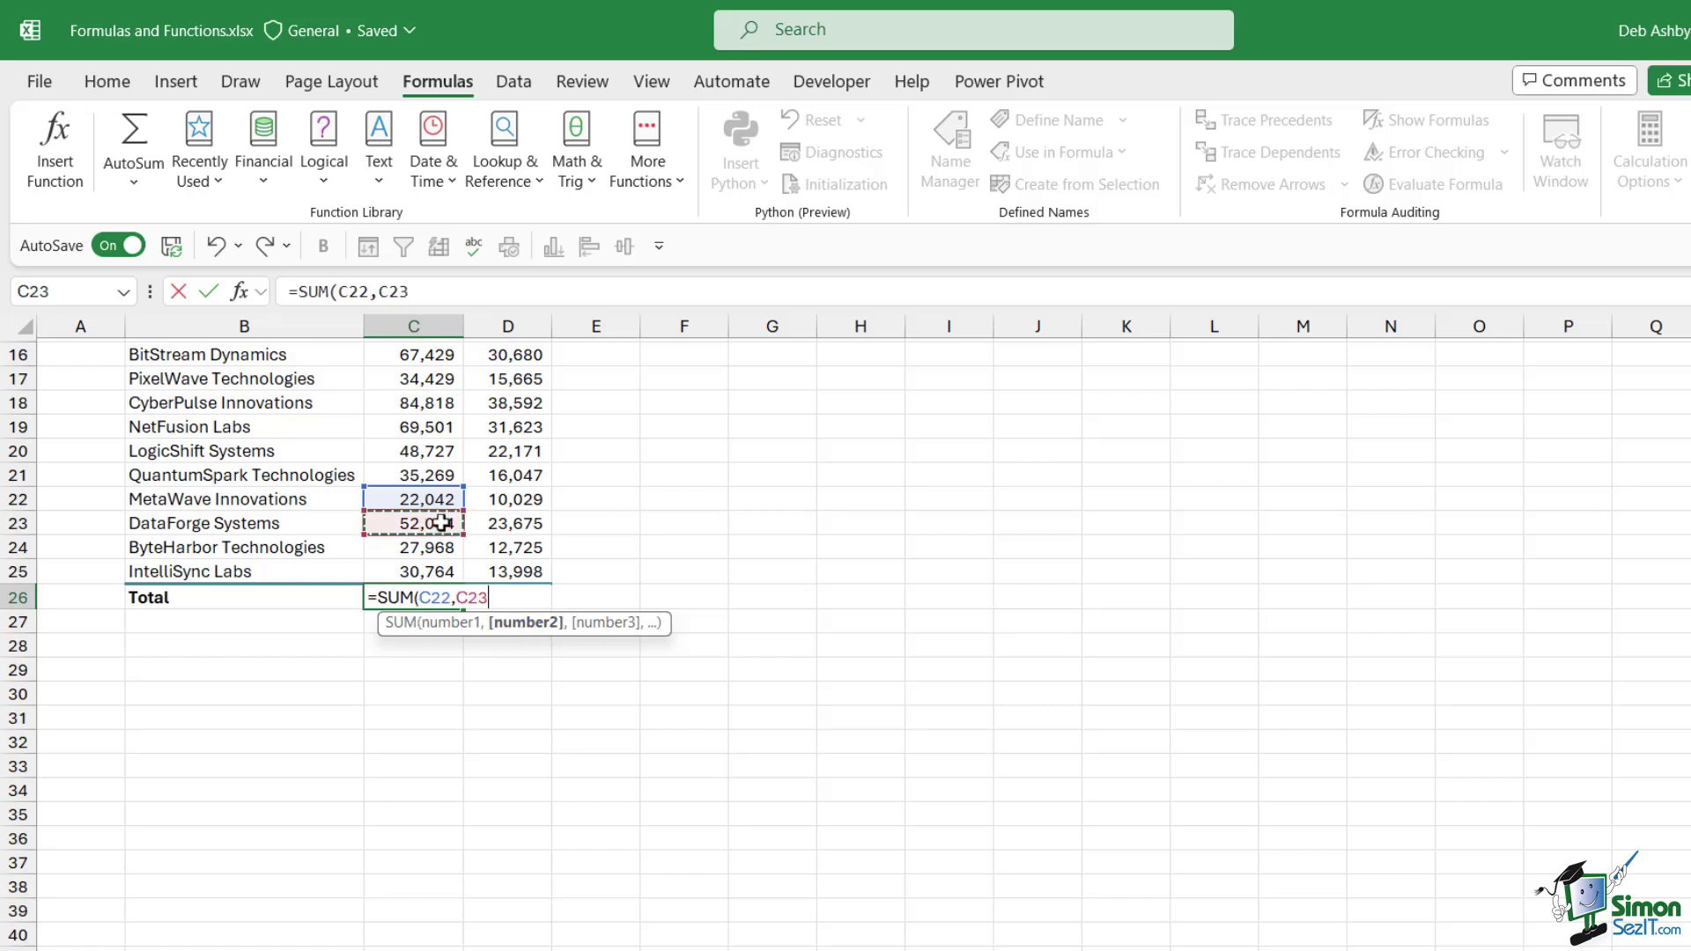
type(",")
left_click(434, 548)
type(",")
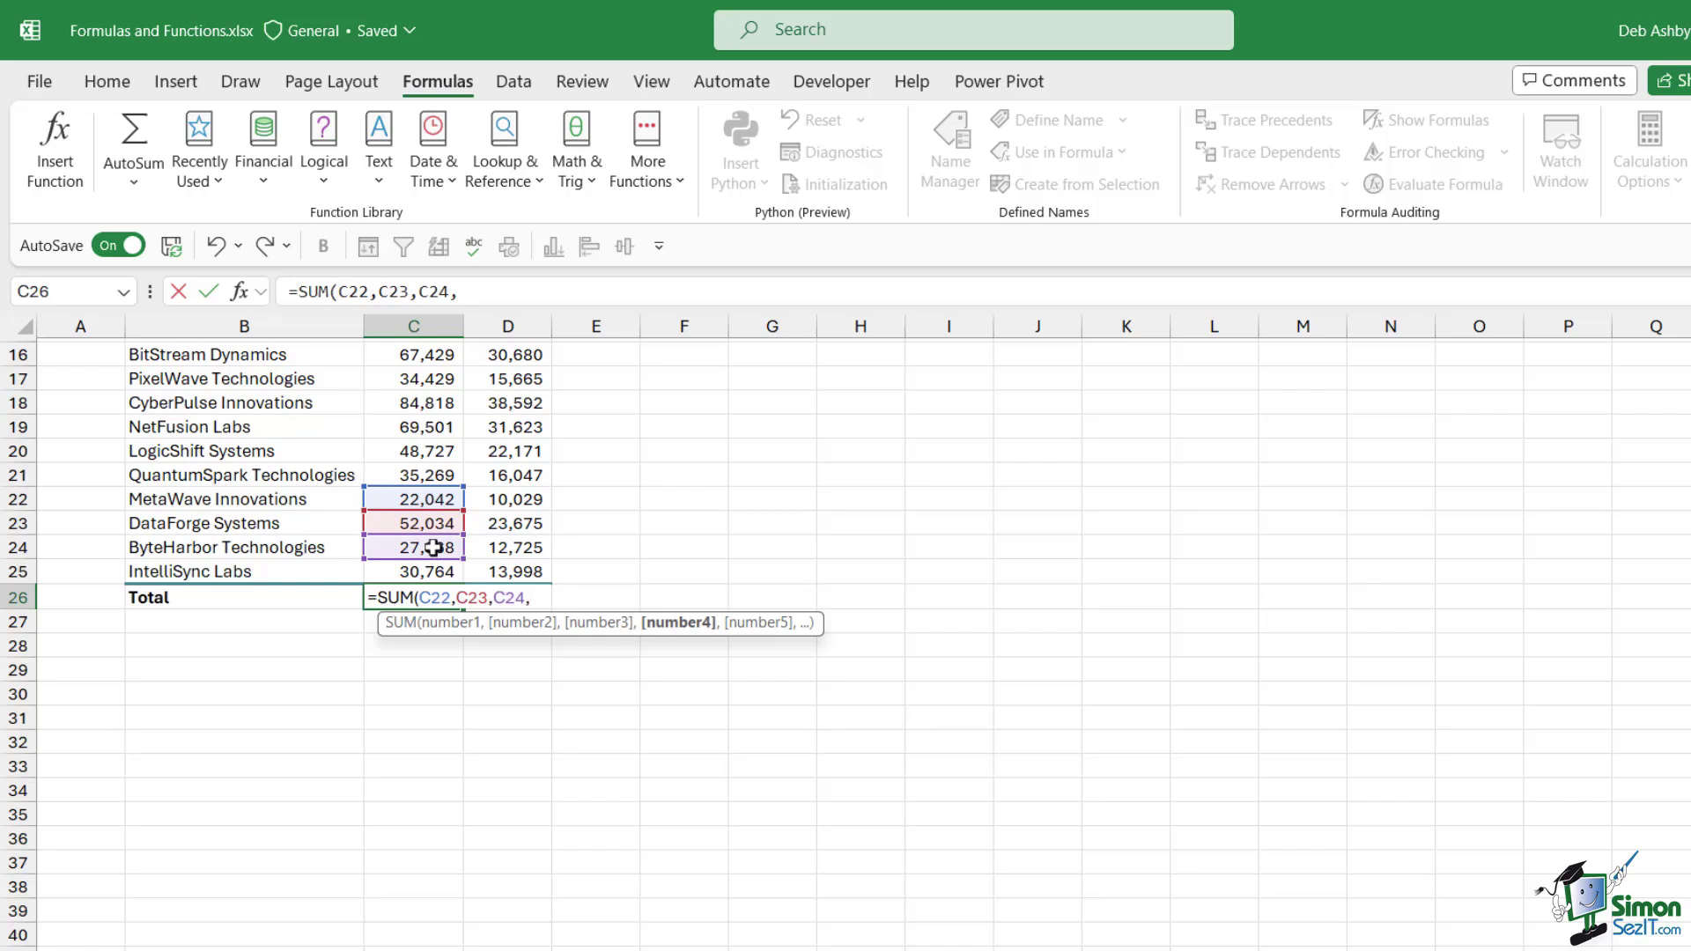
key("BackSpace")
key("BackSpace")
key("BackSpace")
key("BackSpace")
key("BackSpace")
key("BackSpace")
key("BackSpace")
key("BackSpace")
key("BackSpace")
key("BackSpace")
key("BackSpace")
key("BackSpace")
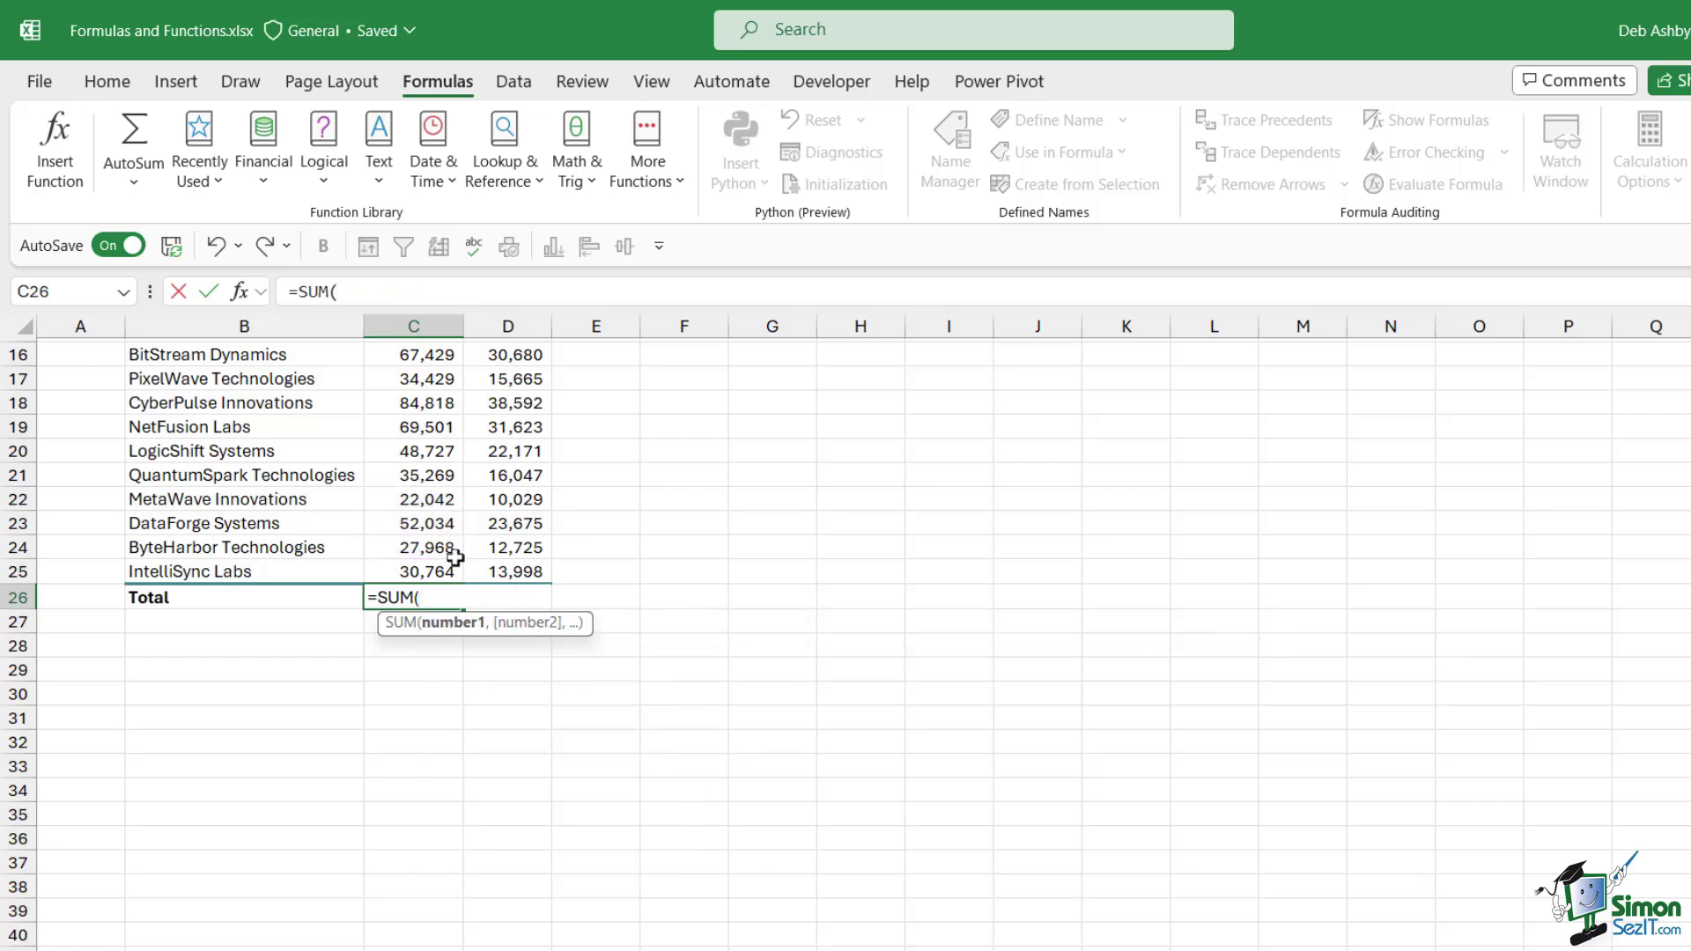
- Complete C26 as =SUM(C6:C25) over the Revenue values, then move to D26
scroll(433, 546, "up", 5)
left_click_drag(429, 475, 401, 930)
scroll(717, 801, "down", 5)
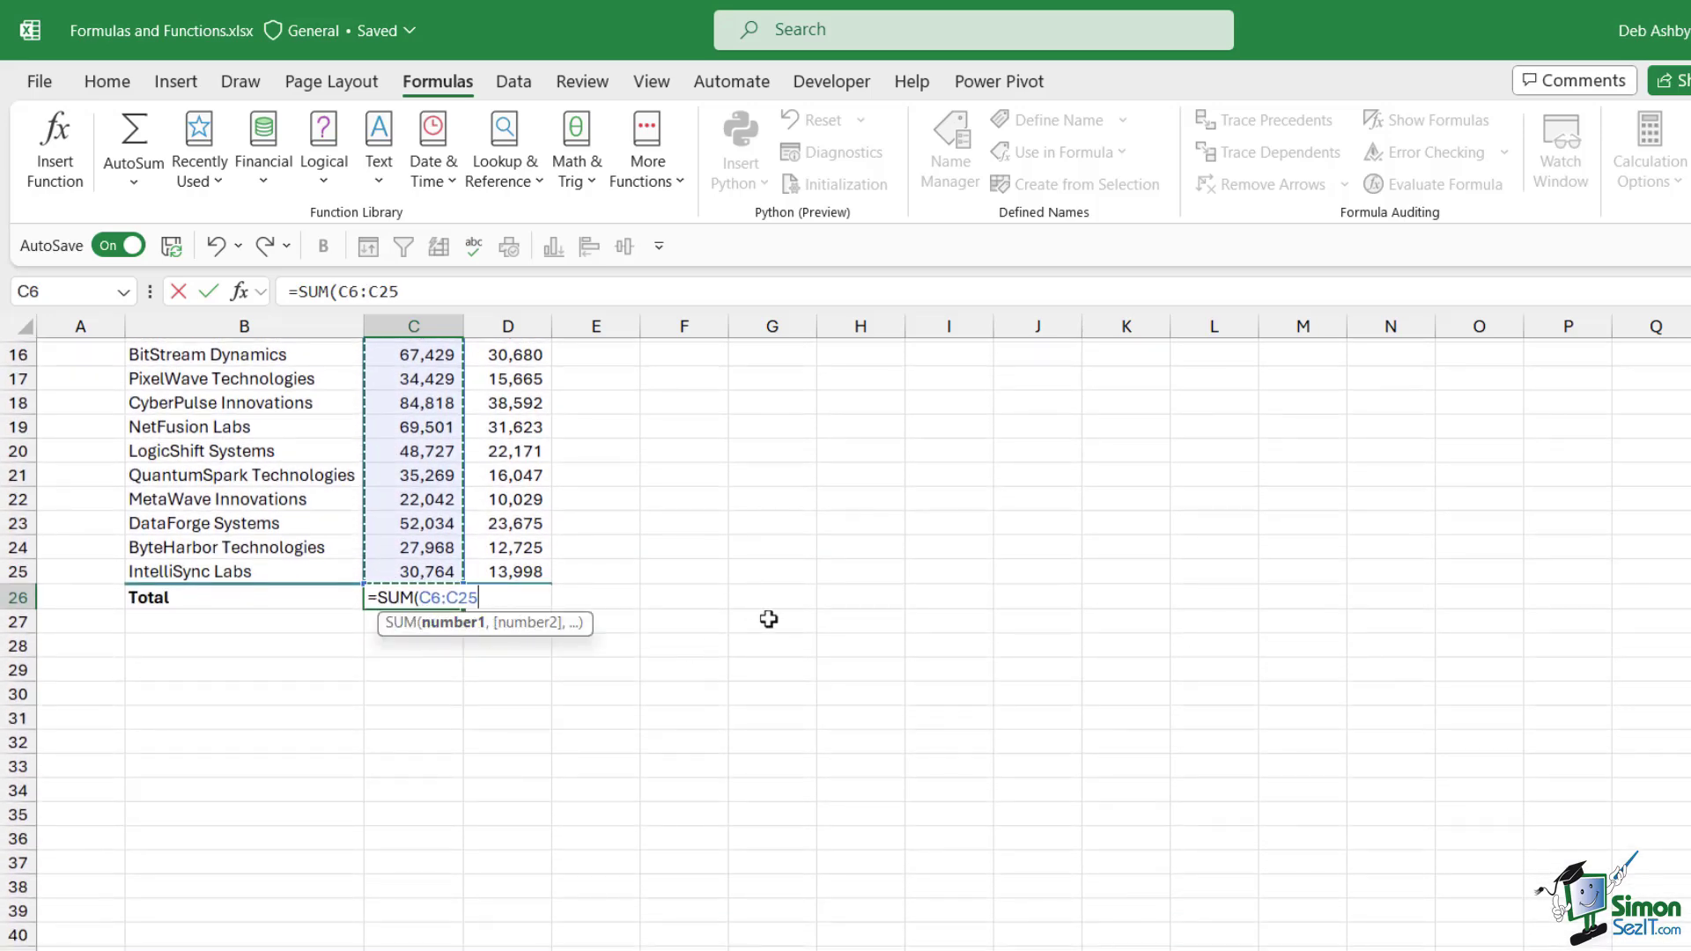
type(")")
key("Return")
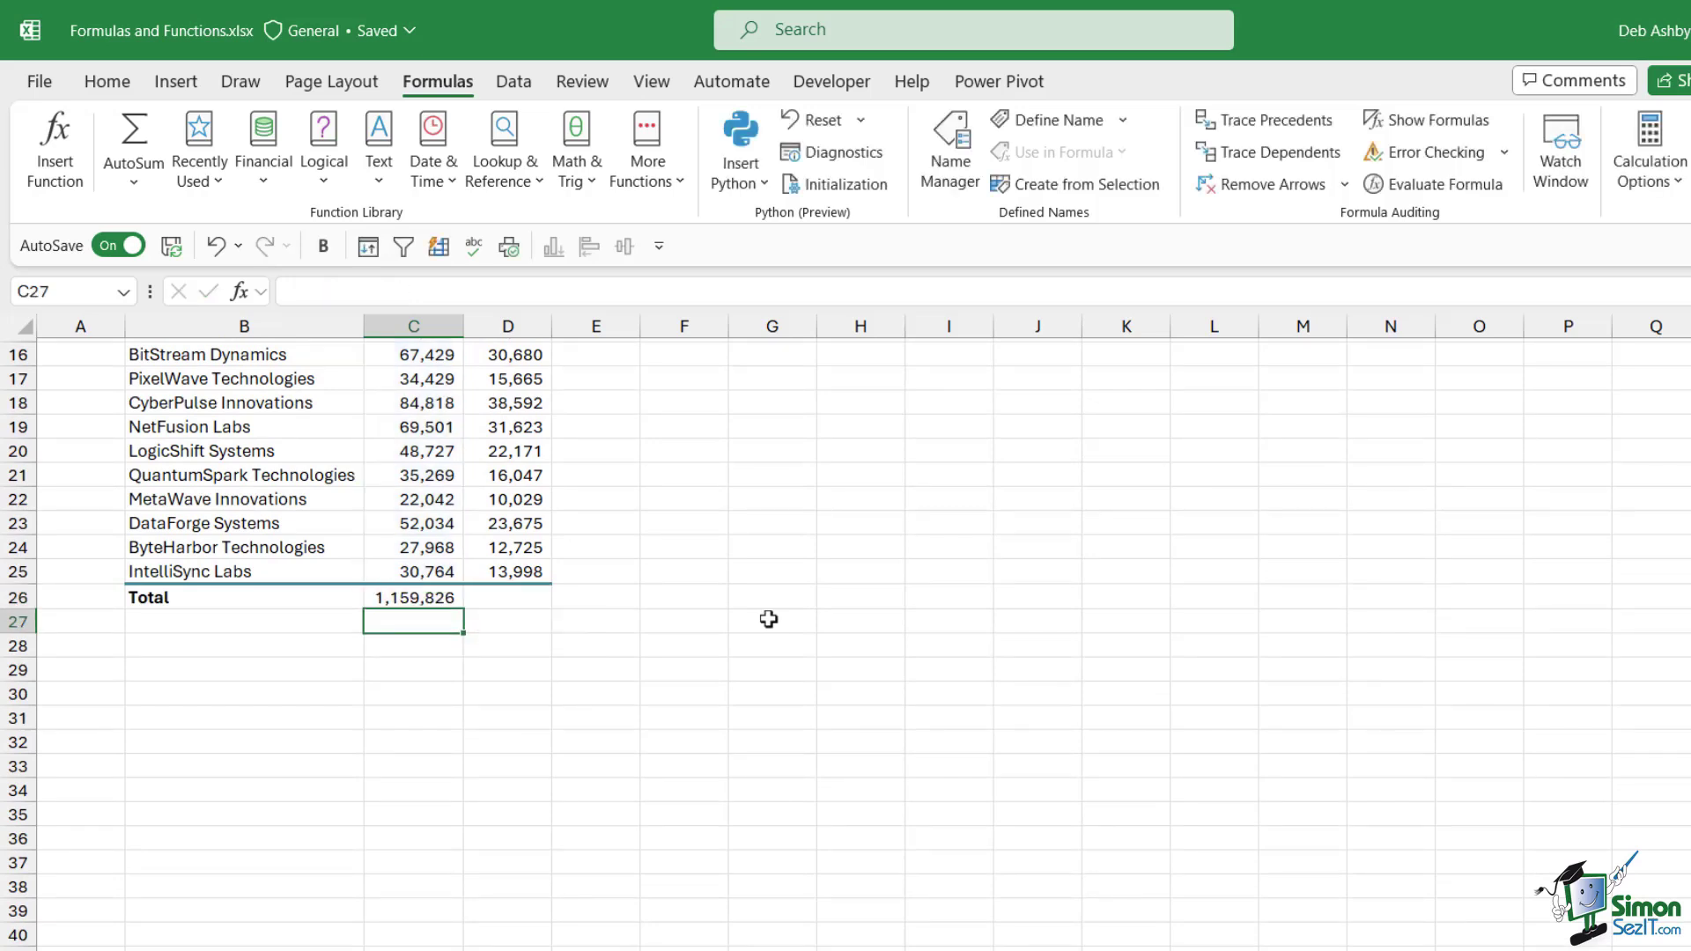
scroll(759, 562, "up", 4)
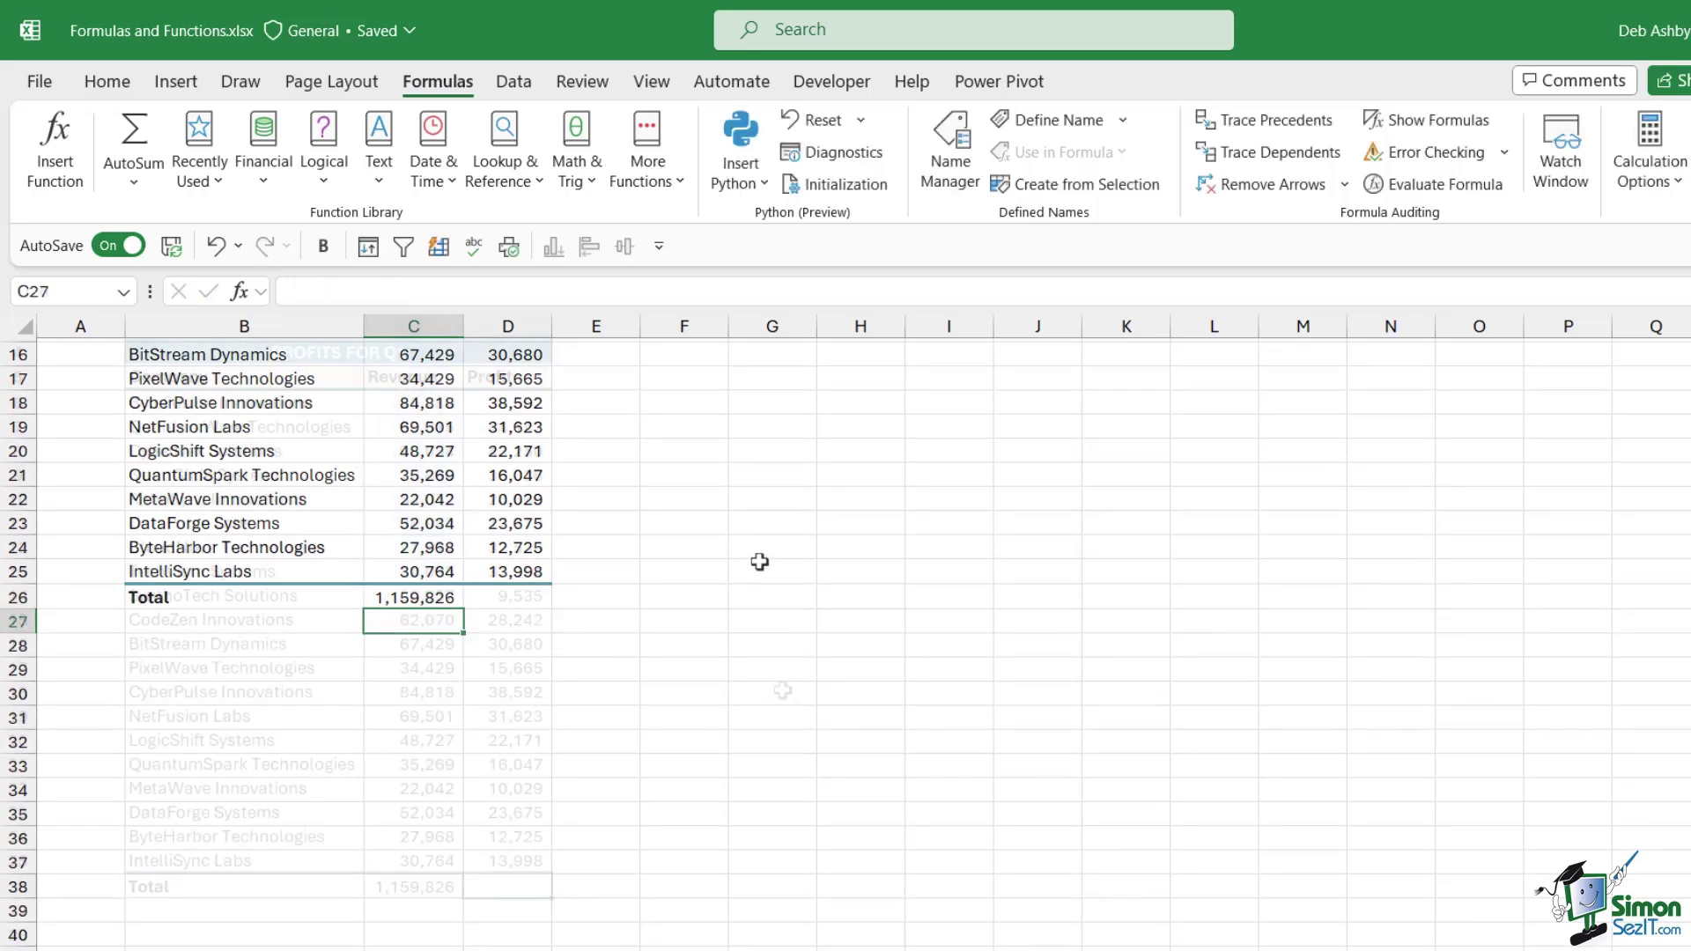
key("Up")
key("Right")
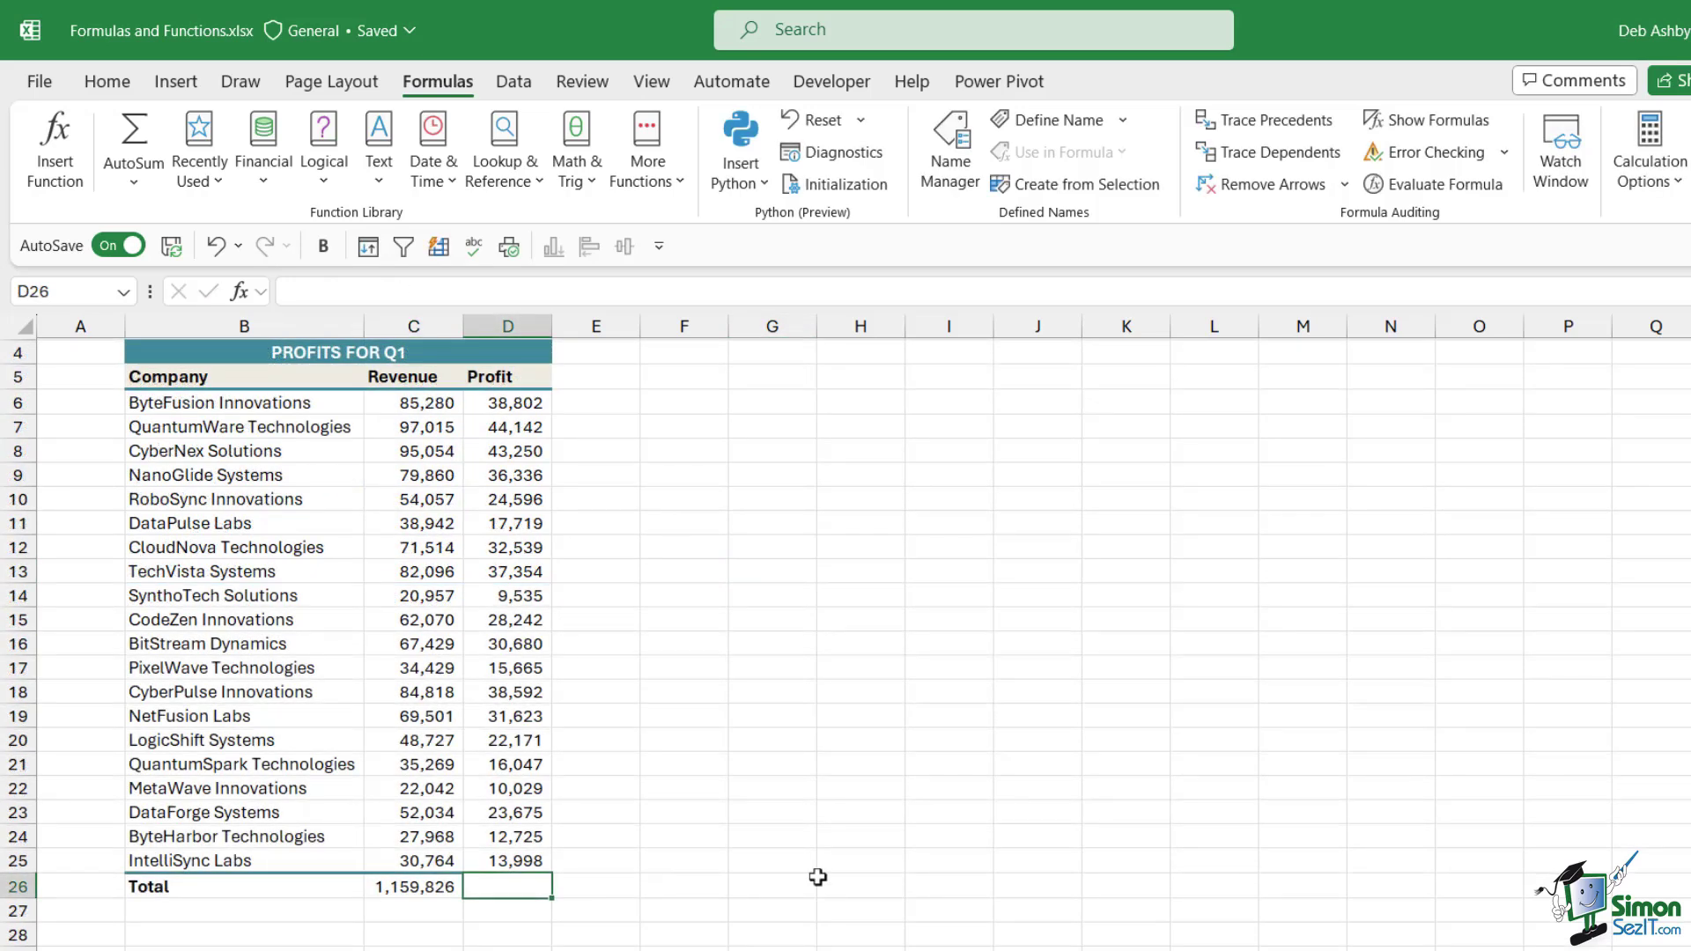
- Enter =SUM(D6:D25) in D26 using Ctrl+Shift+Down, giving a Profit total of 527,721
type("=SUM")
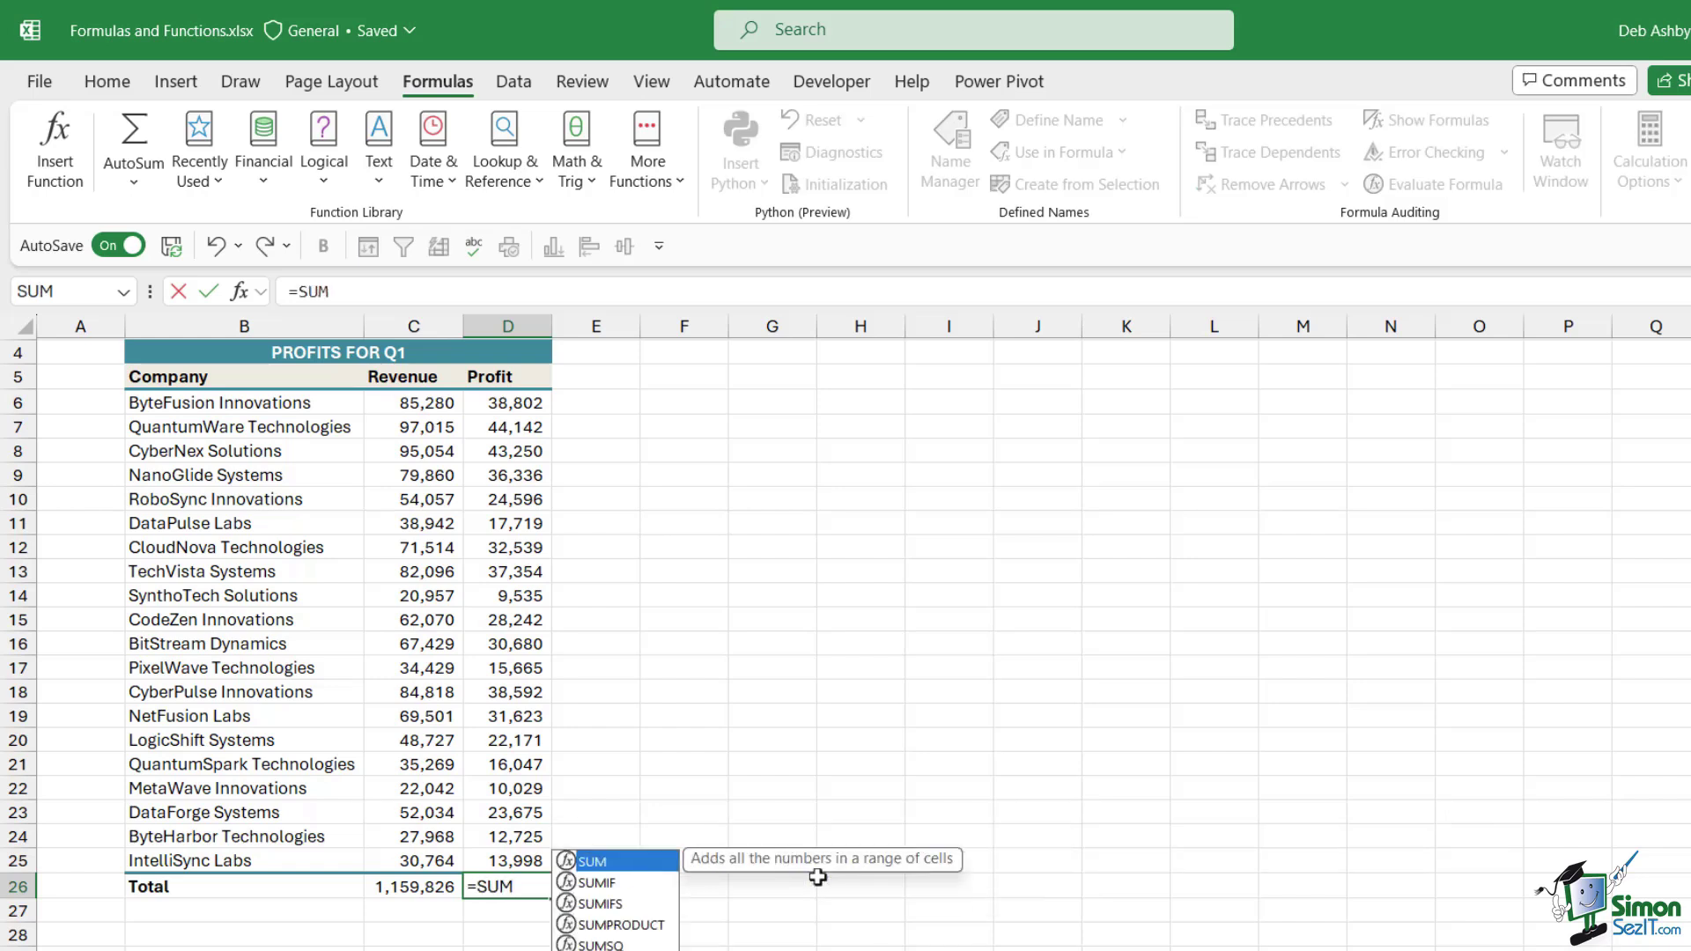
type("(")
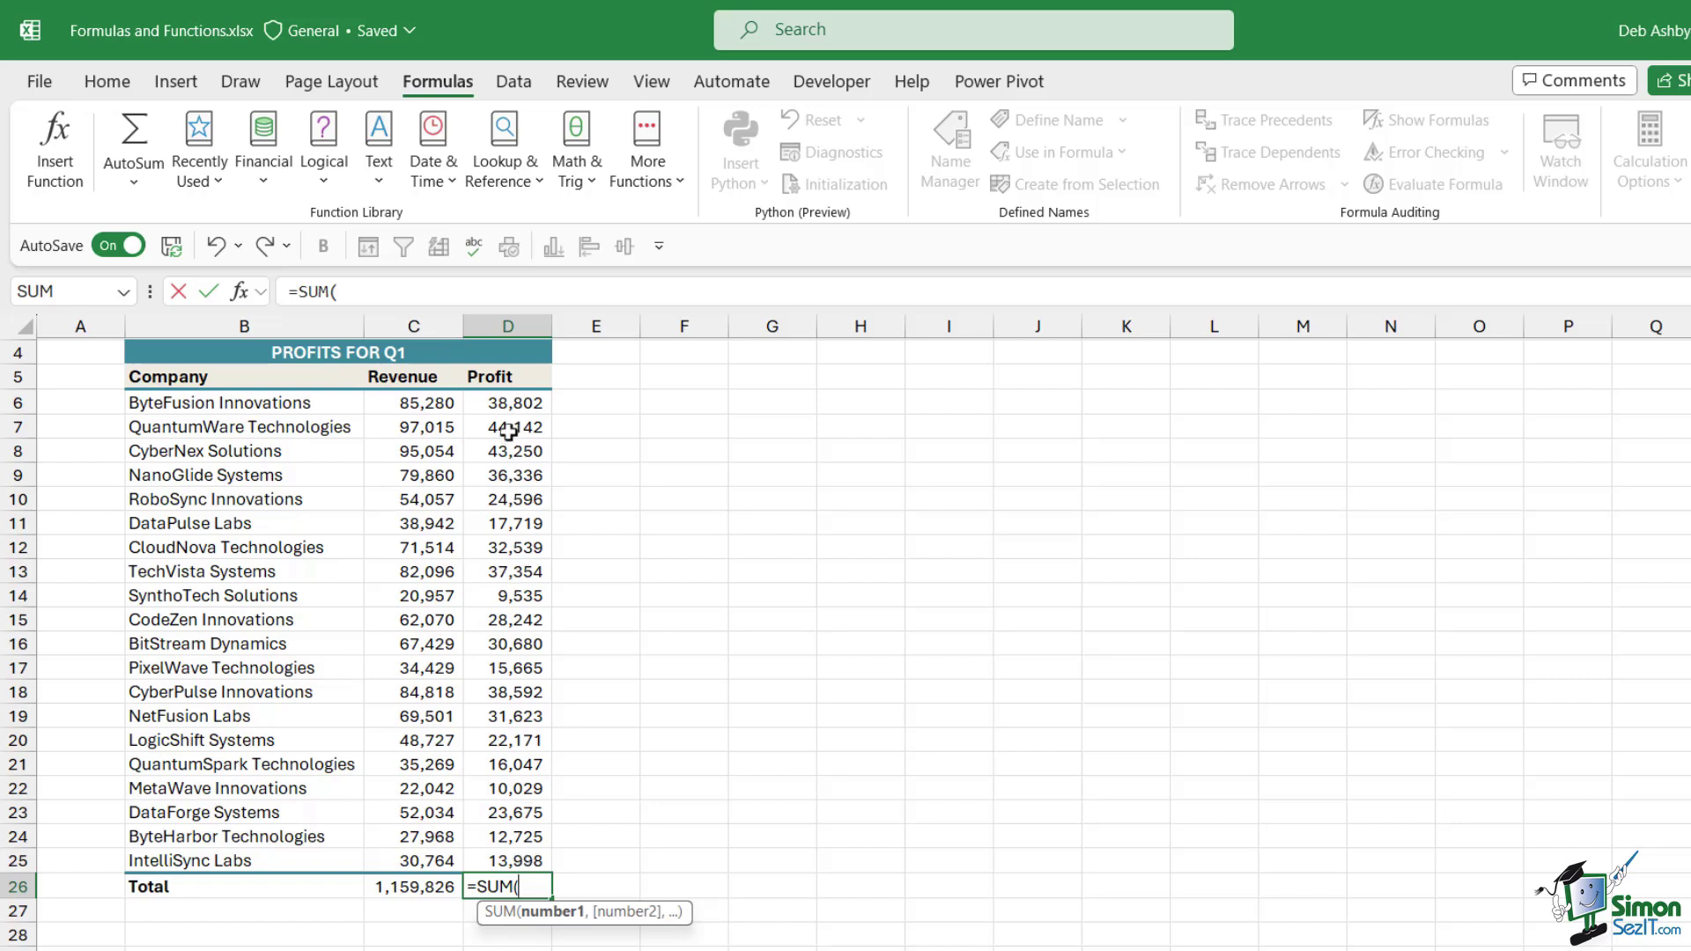
left_click(510, 404)
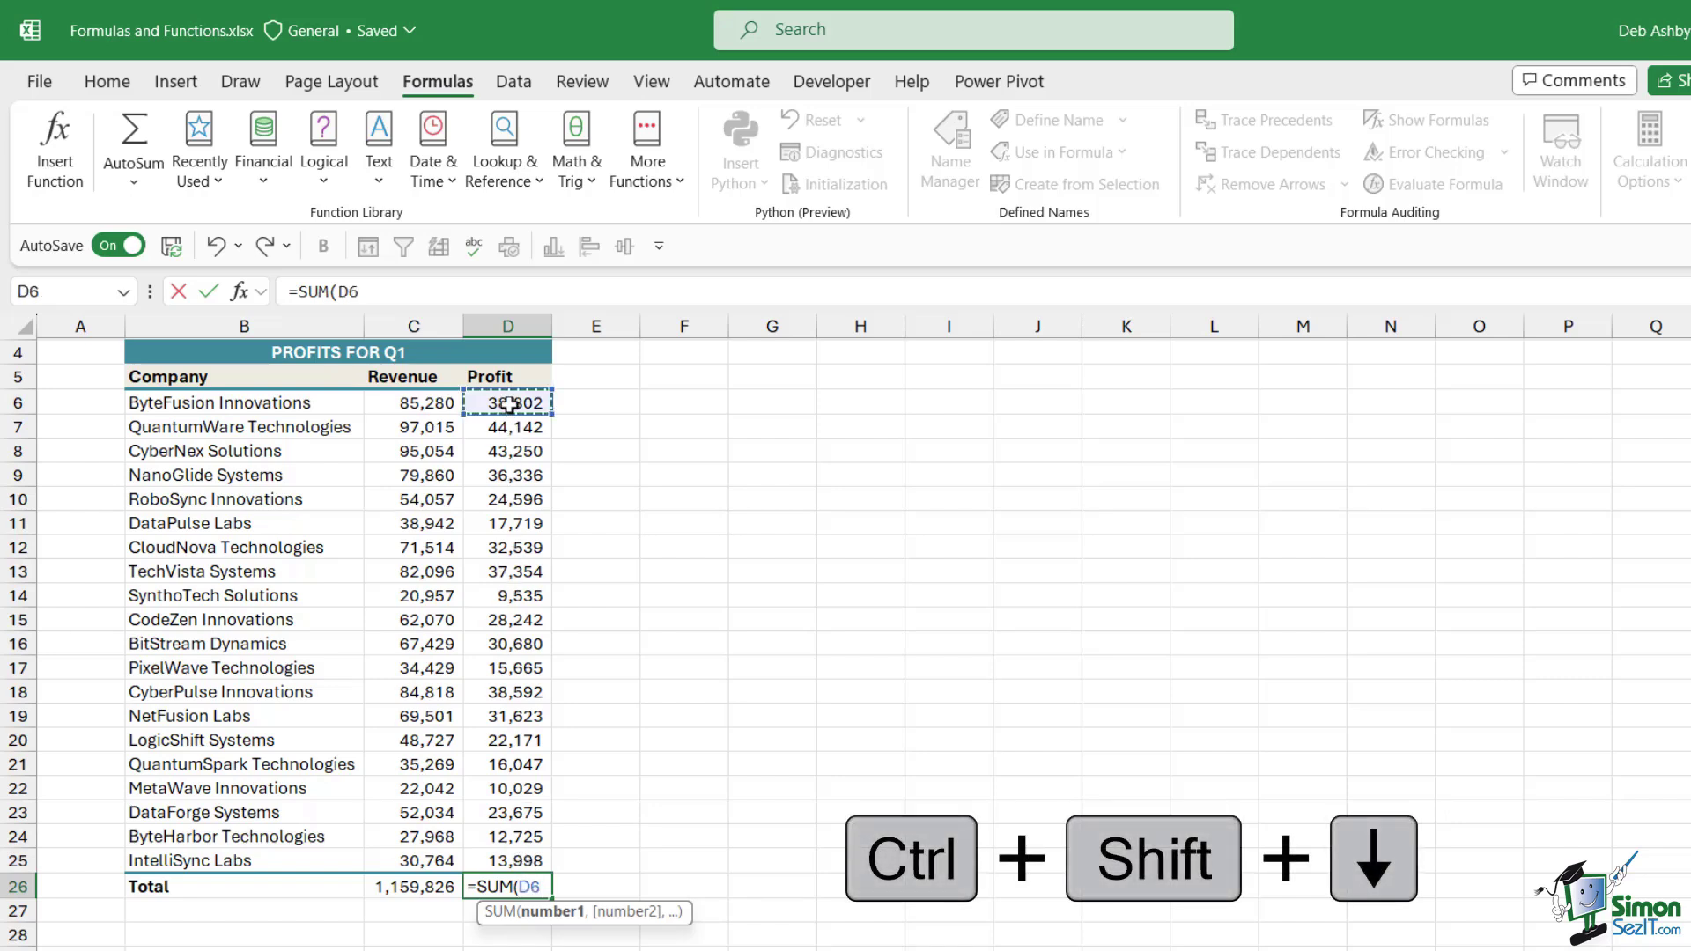
key("ctrl+shift+Down")
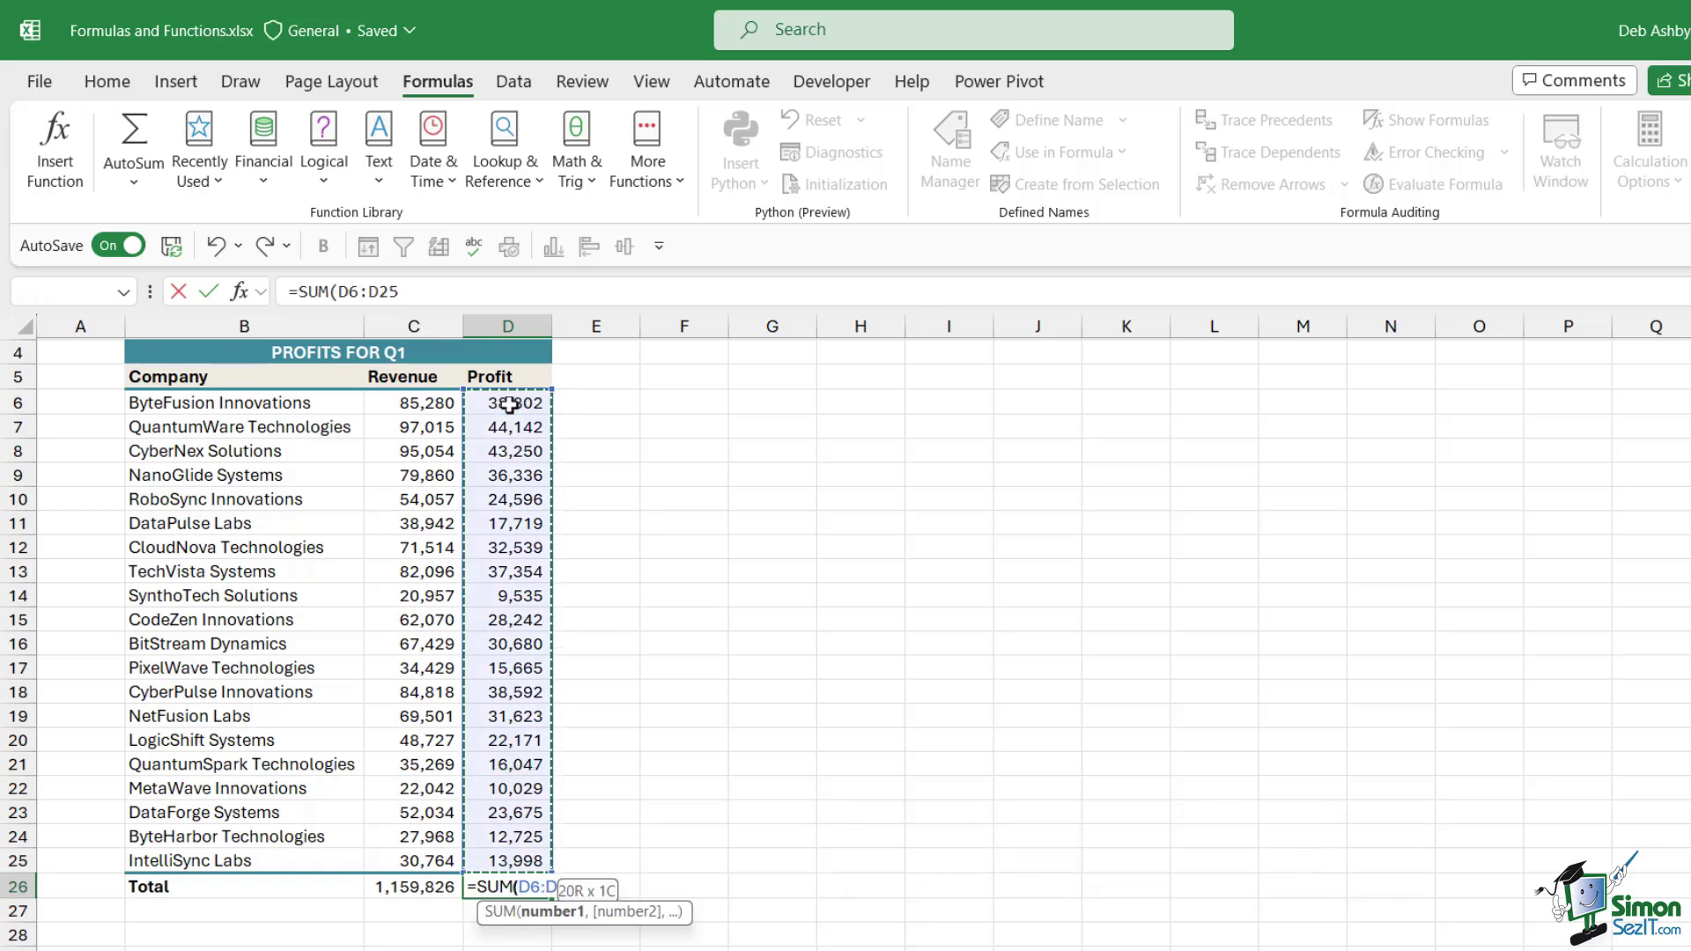
type(")")
key("Return")
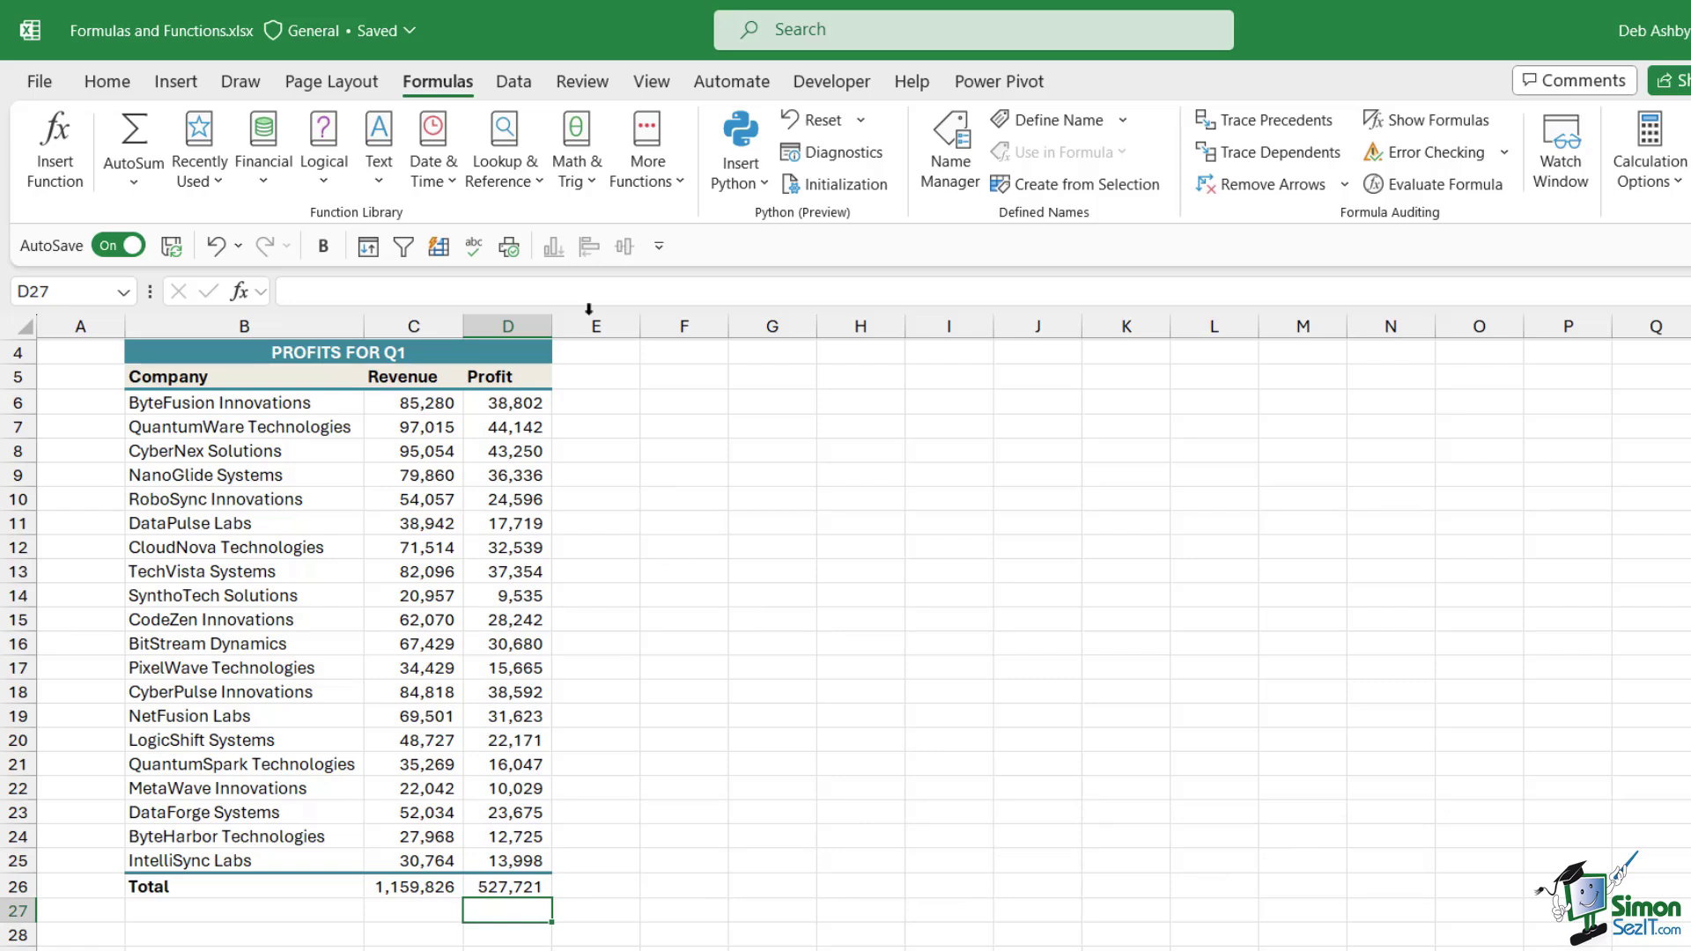
left_click(71, 160)
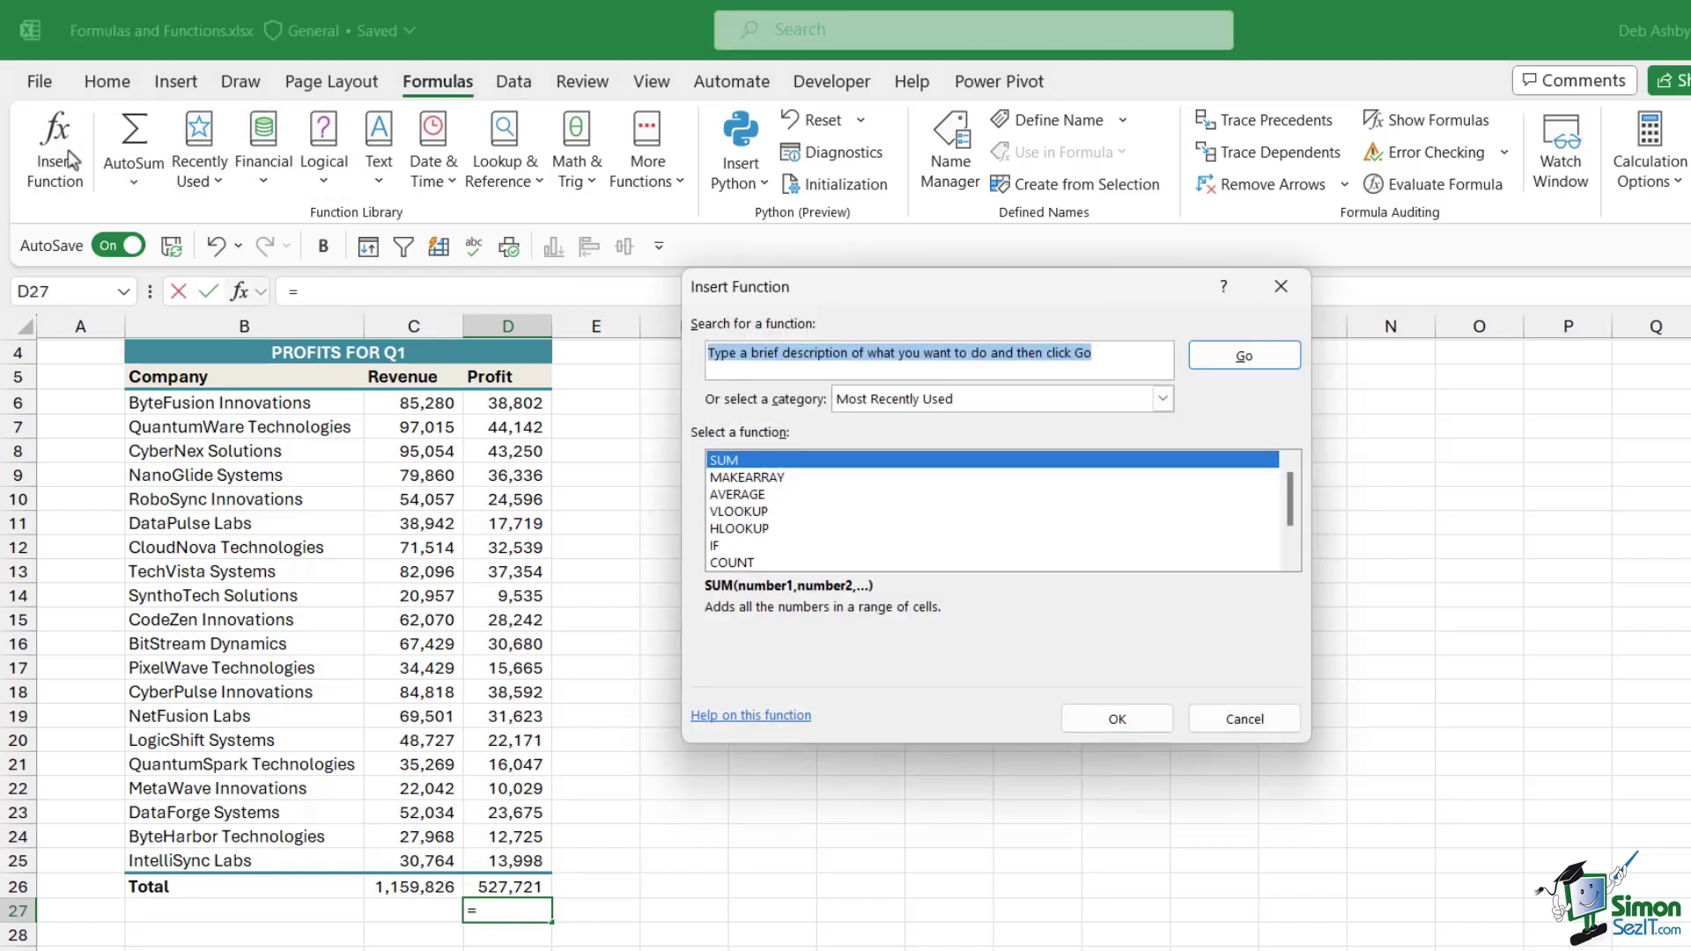
left_click(1243, 720)
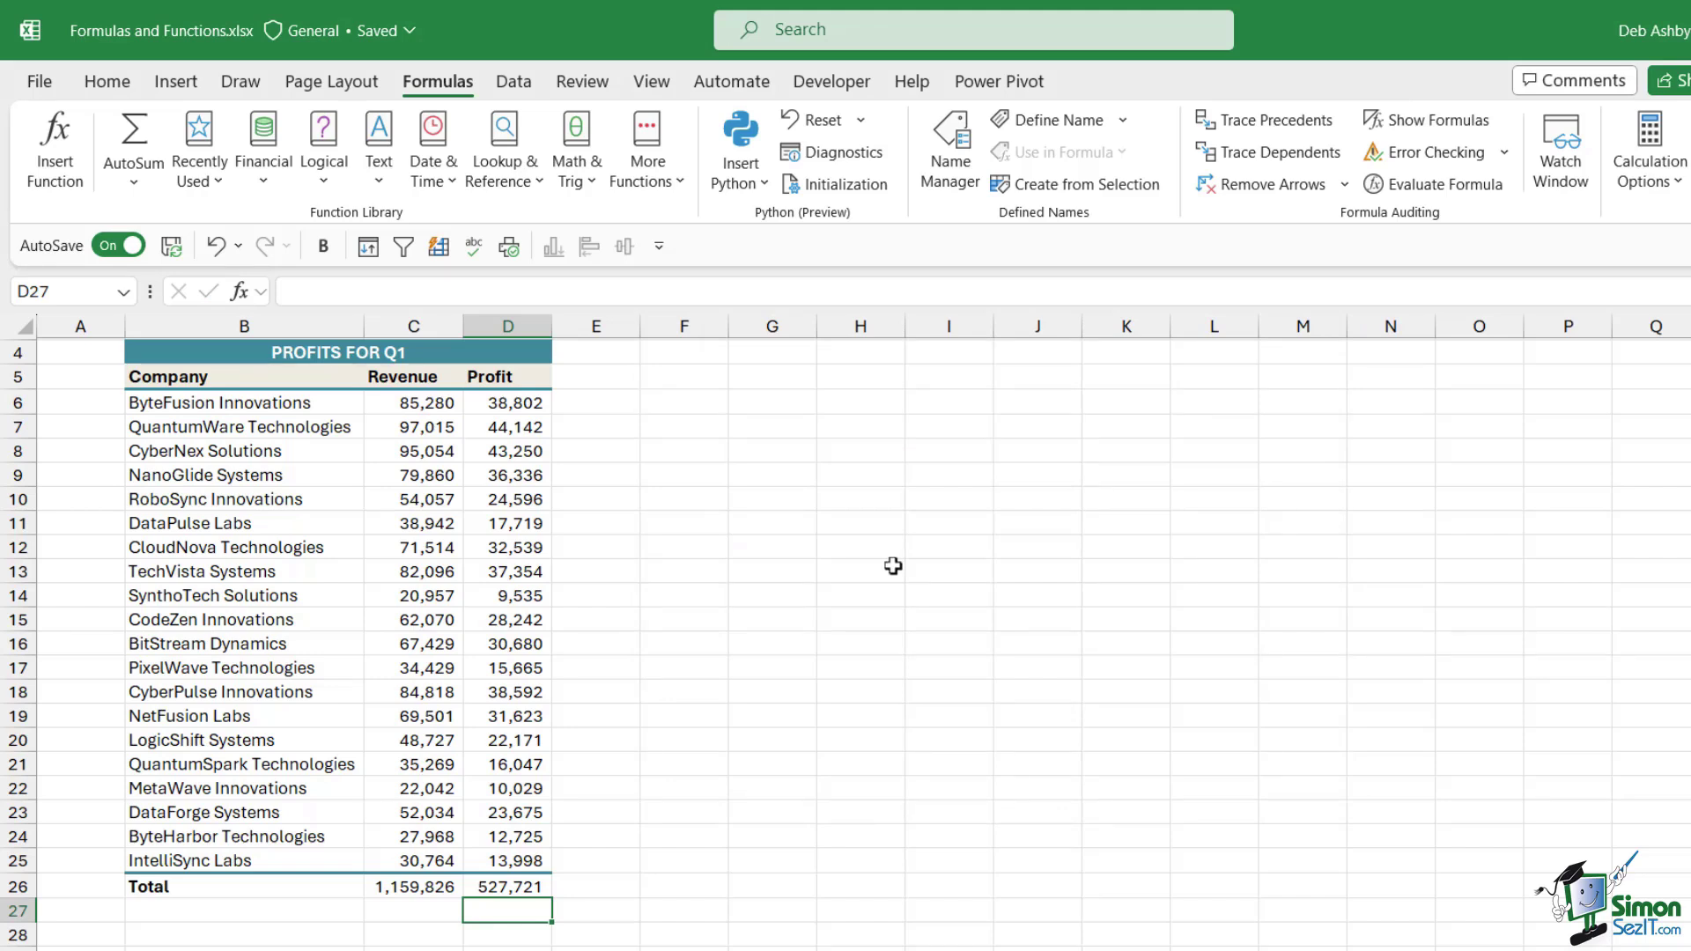
left_click(893, 566)
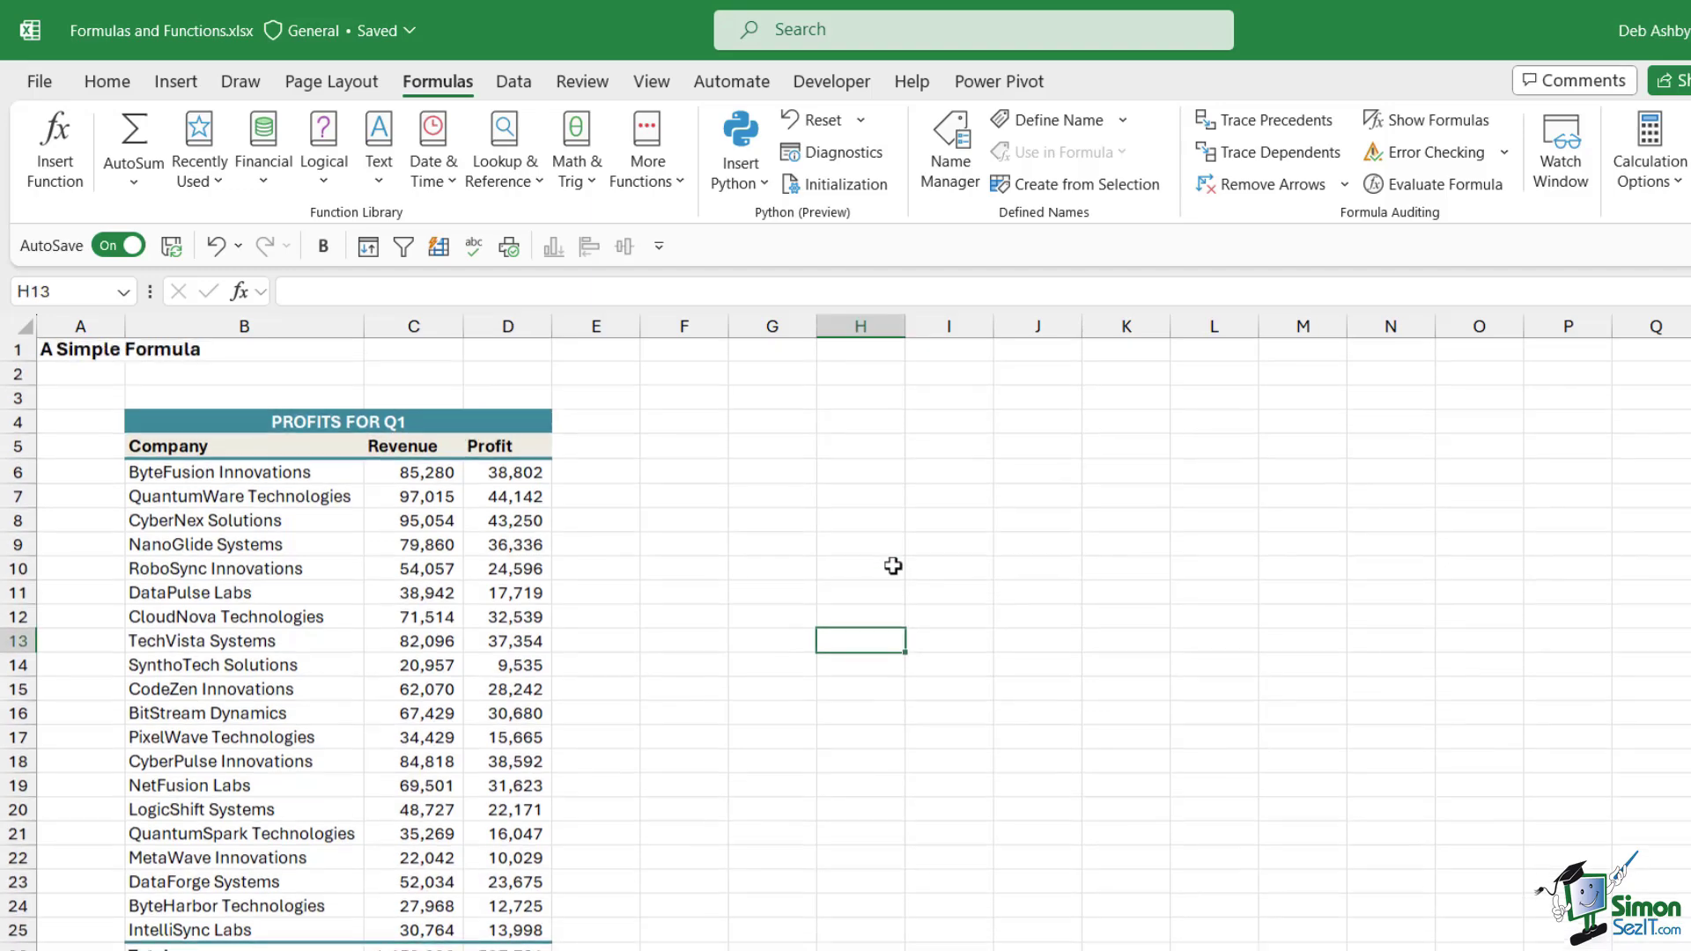